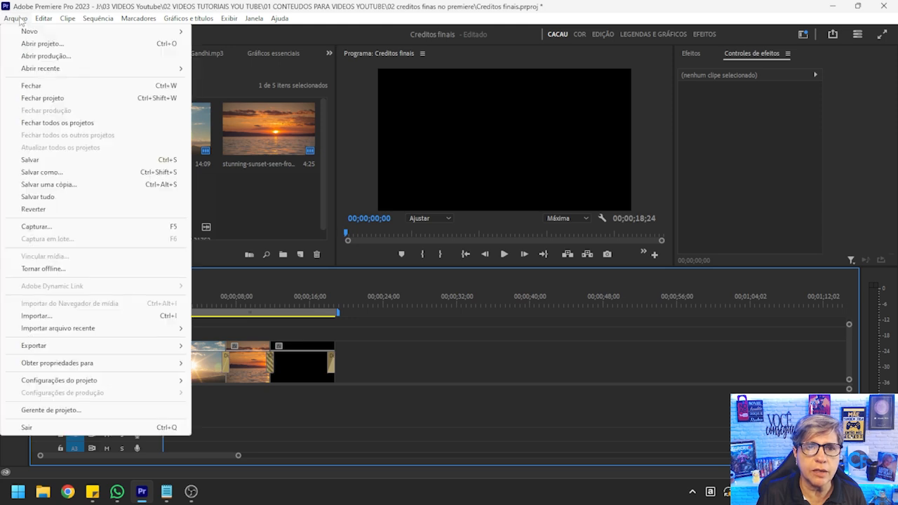
mouse_move(184, 32)
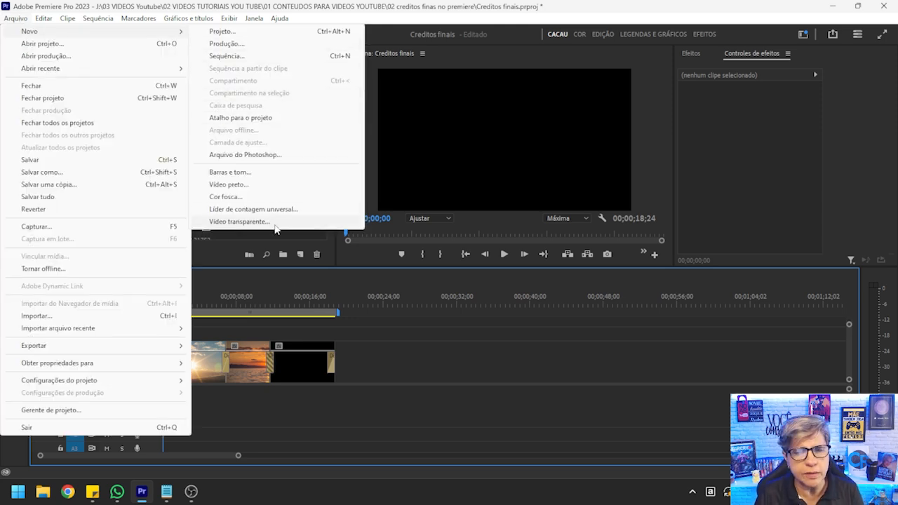
left_click(354, 264)
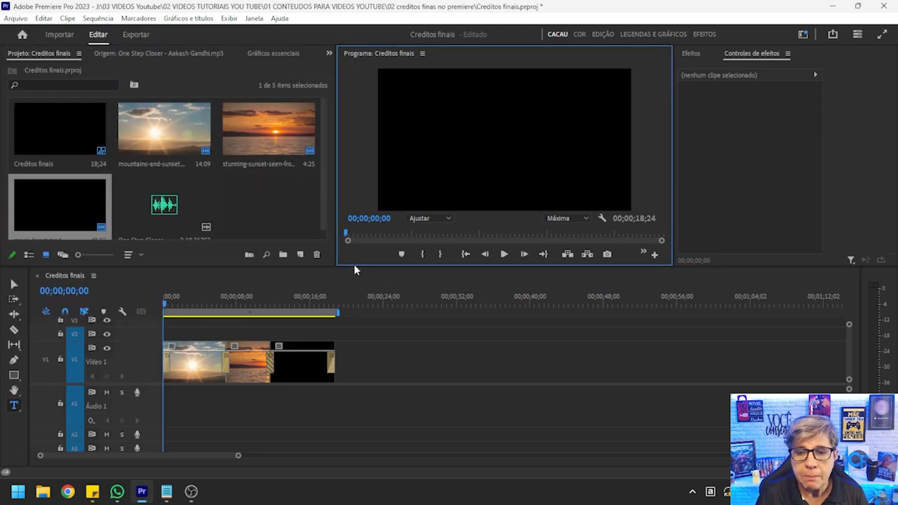
left_click(369, 347)
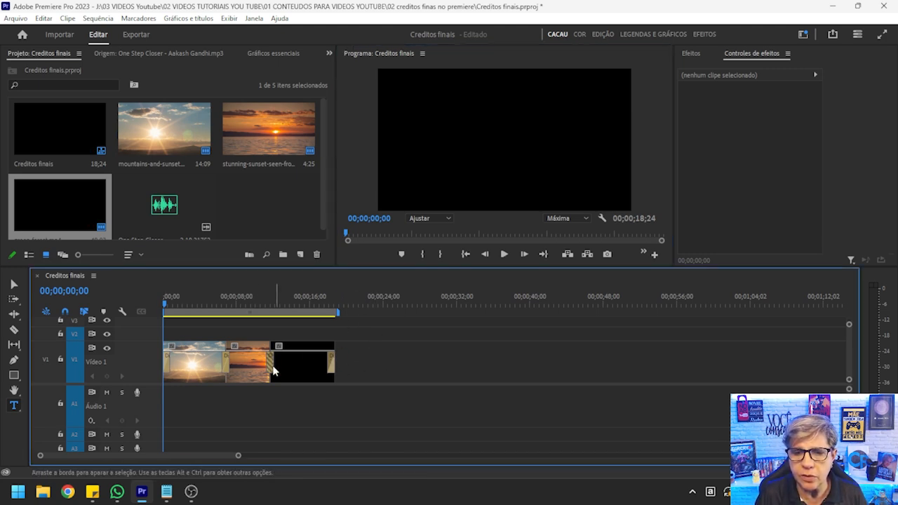
Copy the full credits list from the Debutante note in Notepad and paste it as a new text layer in Premiere's program frame.
left_click(15, 408)
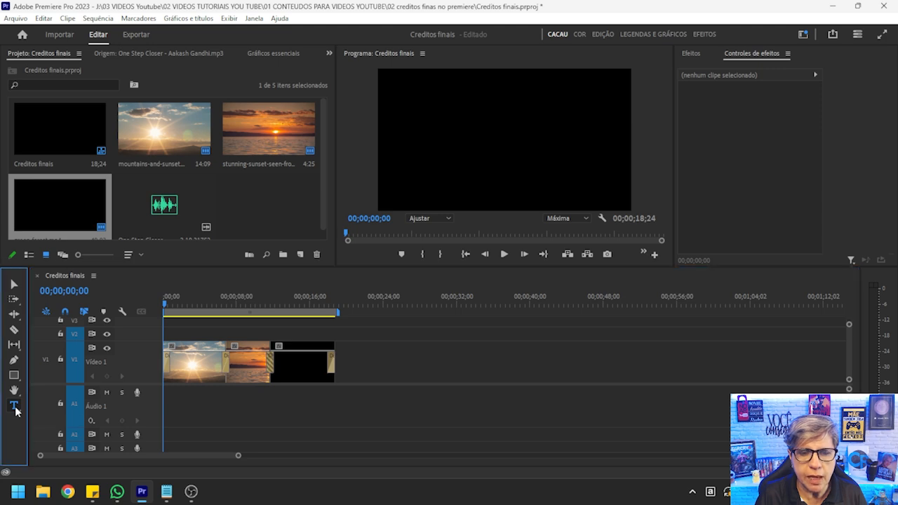
left_click(169, 492)
left_click(232, 165)
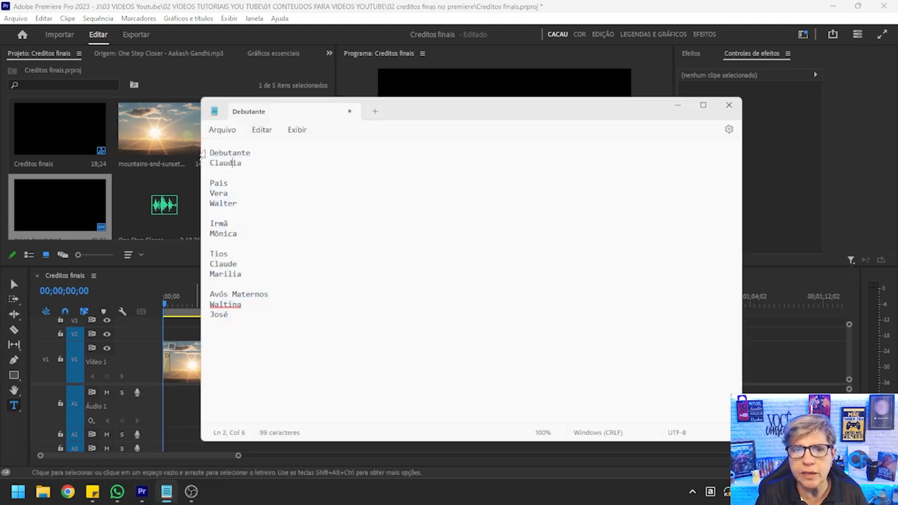
left_click_drag(211, 149, 254, 321)
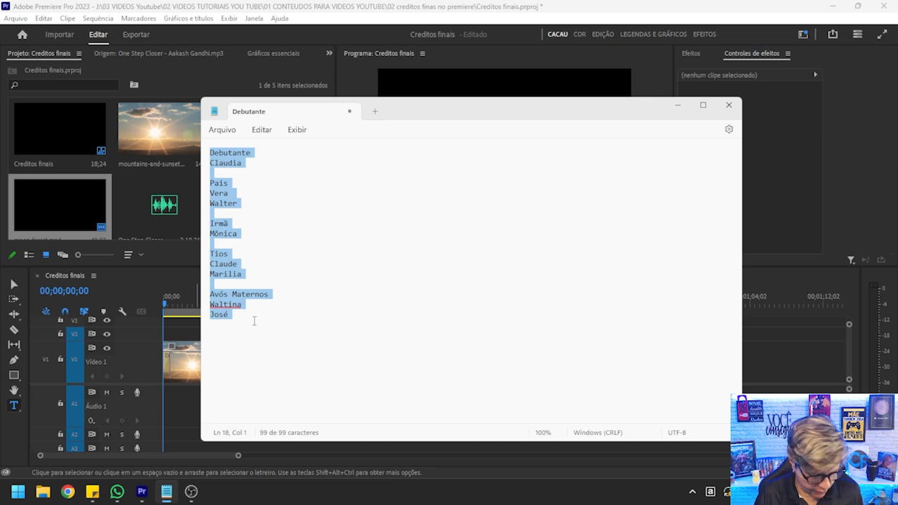
left_click(677, 105)
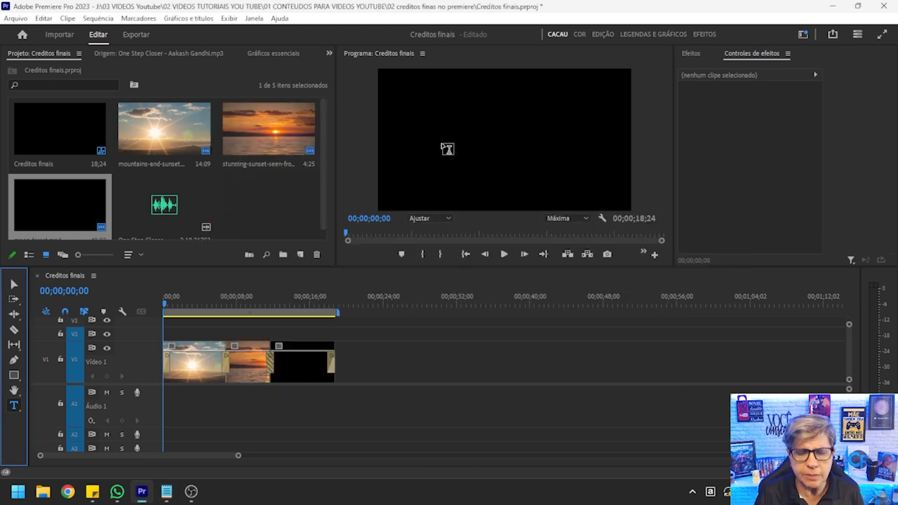
left_click(450, 98)
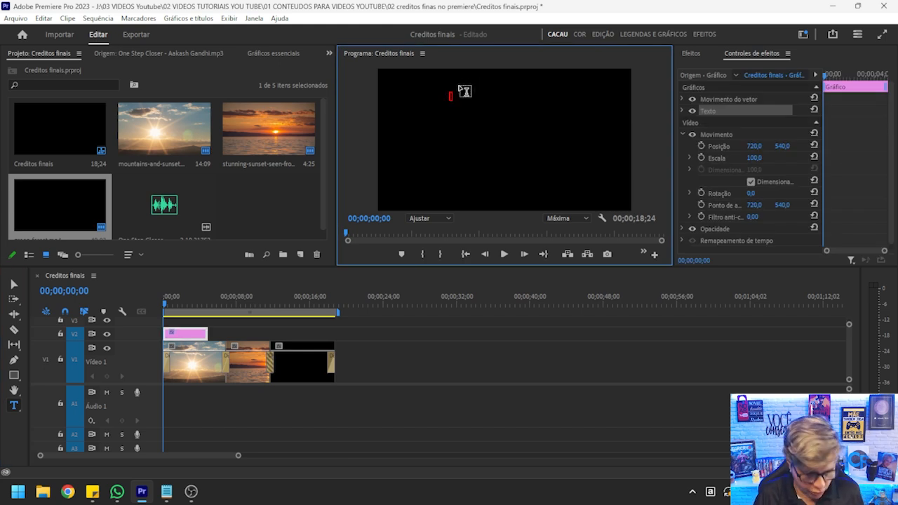
key("ctrl+v")
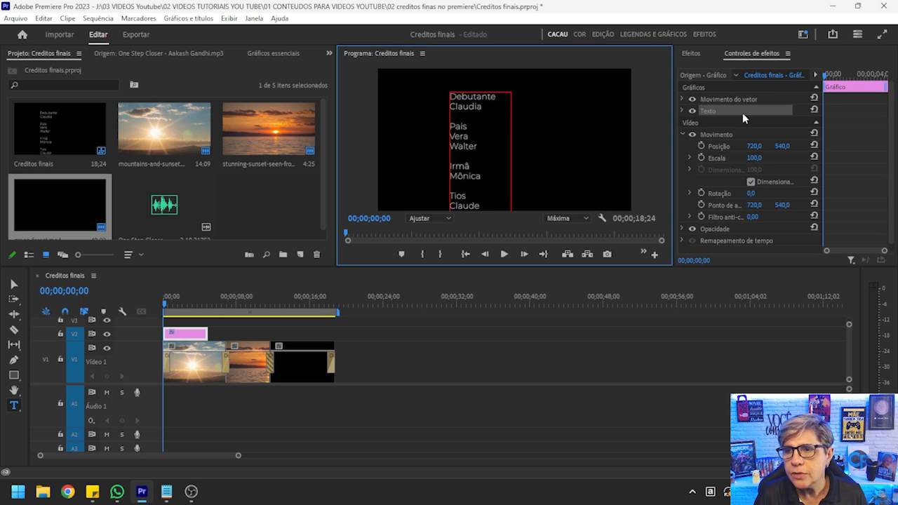
Examine the credits text layer's font, appearance and transform settings in the effect controls.
scroll(750, 140, "down", 1)
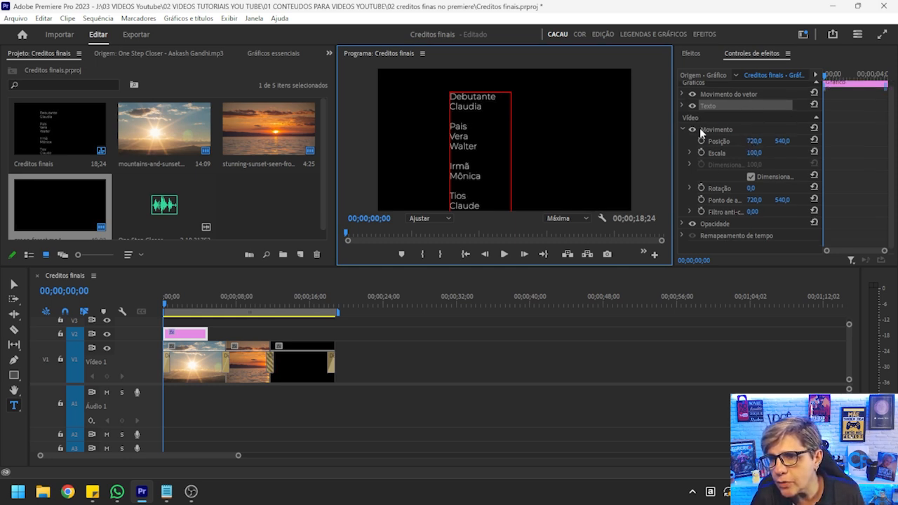
left_click(682, 106)
scroll(710, 169, "down", 5)
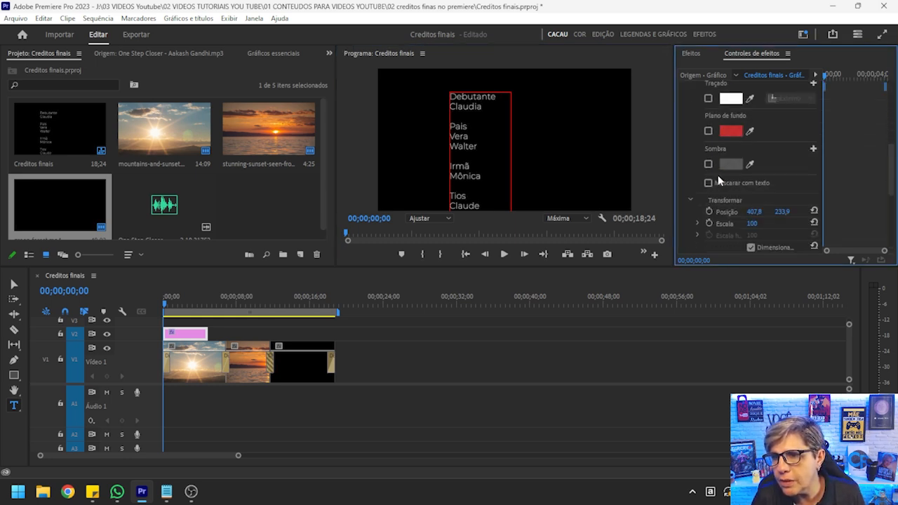
scroll(727, 176, "up", 5)
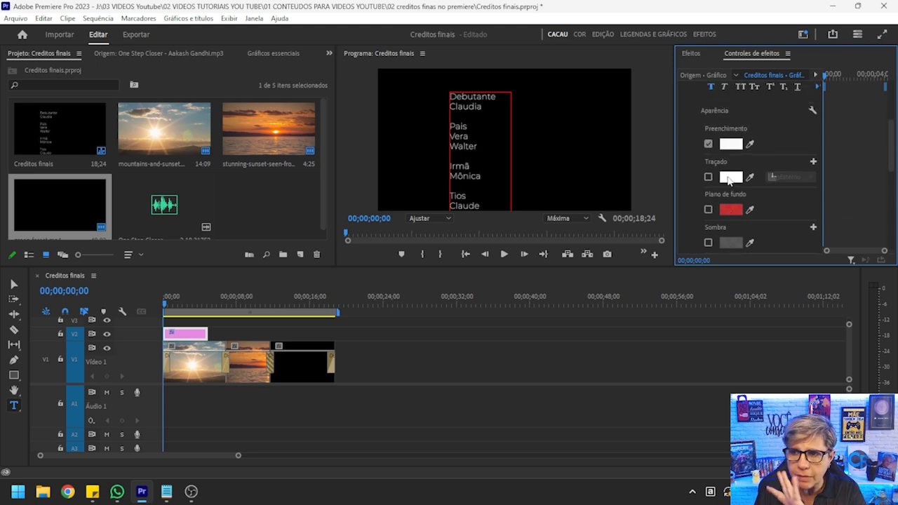
Show the Essential Graphics settings for the whole credits graphic, without its text layer selected, and enable Roll (Rolar).
left_click(272, 54)
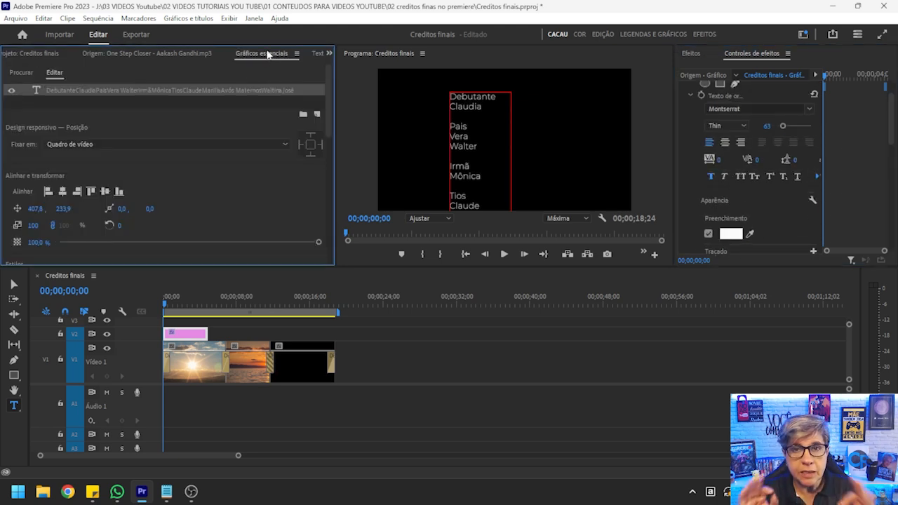
left_click(254, 18)
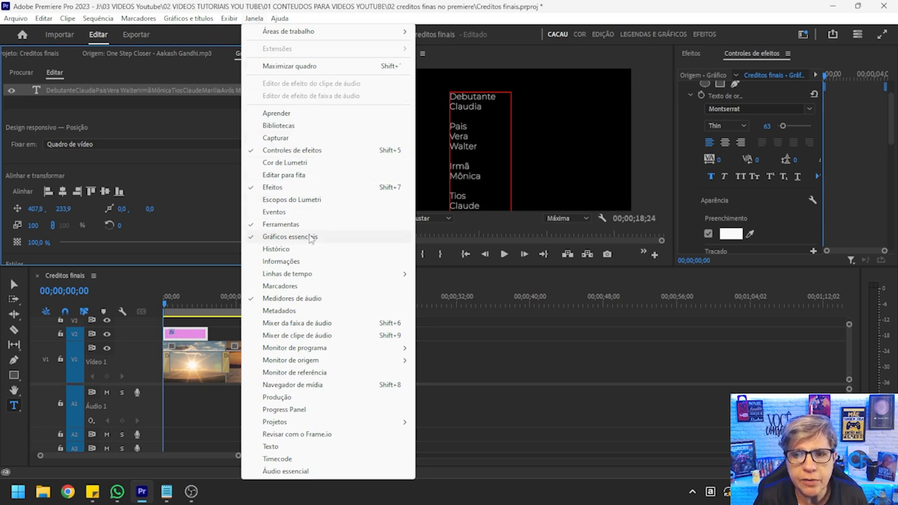
left_click(263, 237)
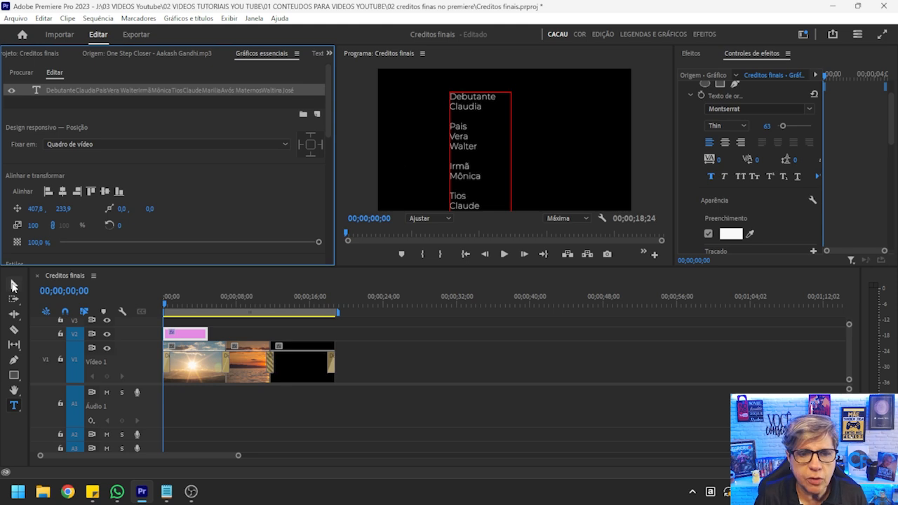
left_click(13, 285)
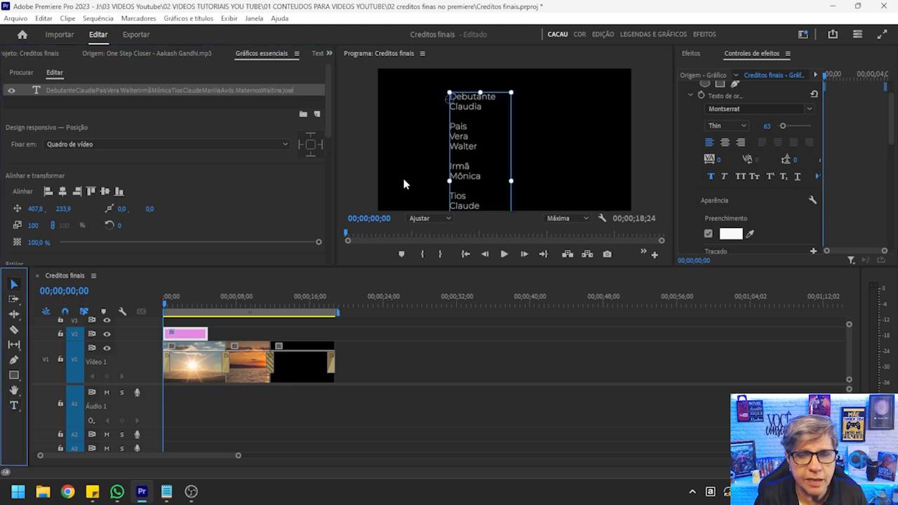
left_click(407, 184)
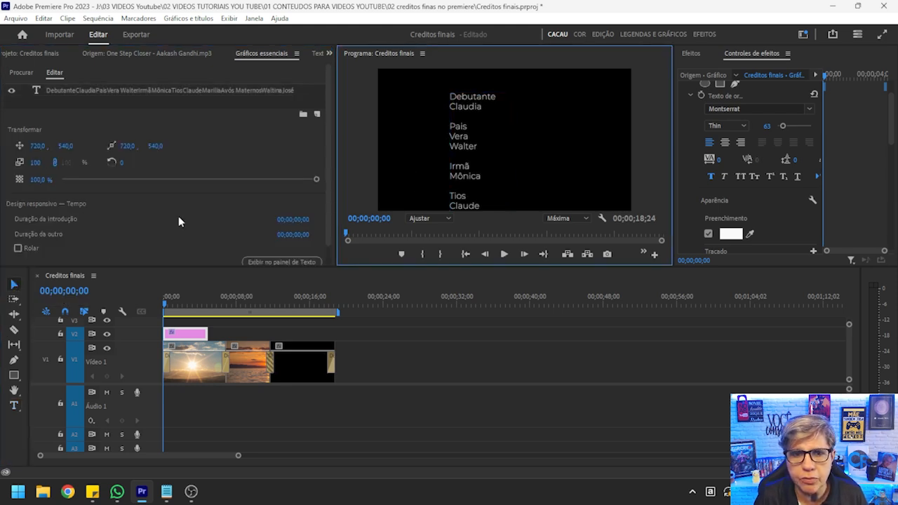
scroll(178, 222, "down", 1)
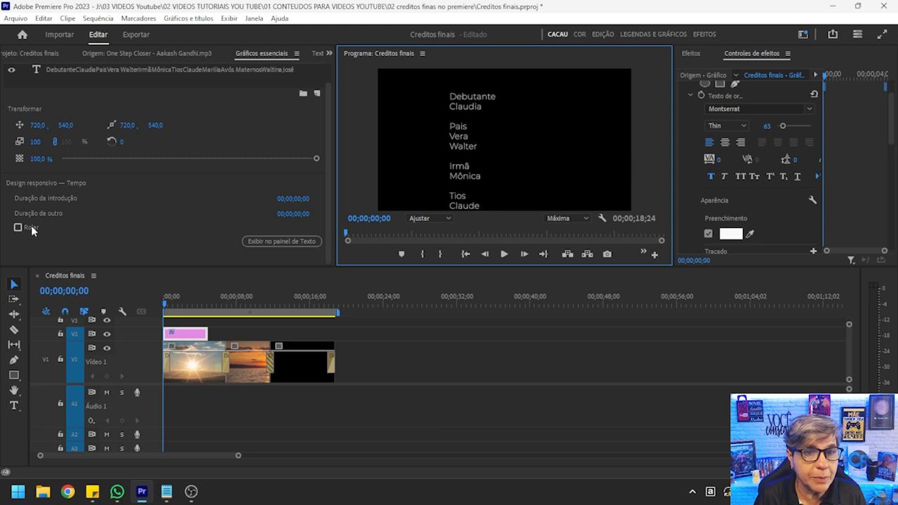
left_click(18, 228)
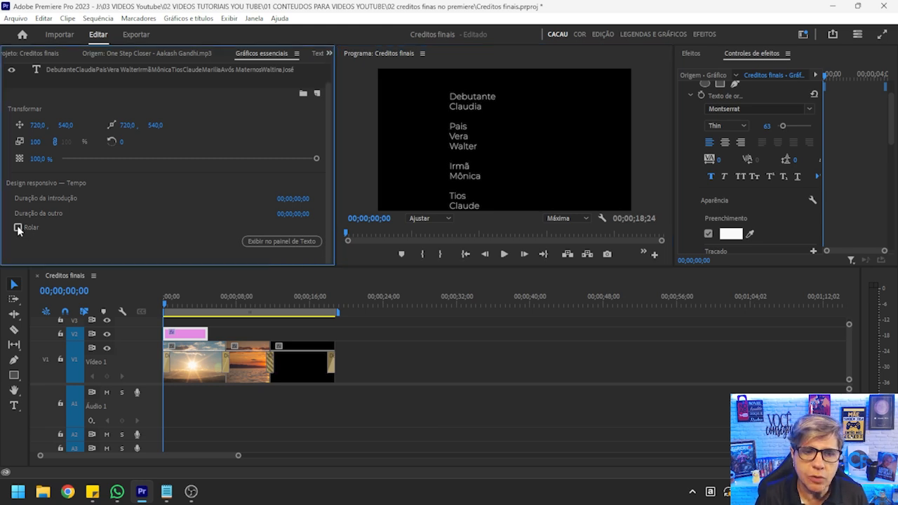
Move the credits graphic on V2 so it starts right after the last video clip, and preview its roll.
left_click(175, 307)
left_click_drag(175, 307, 166, 306)
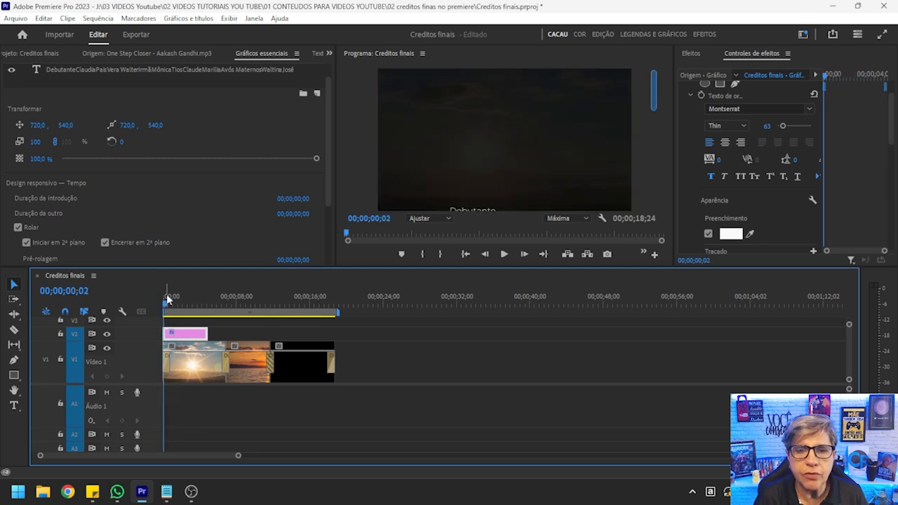
left_click_drag(188, 335, 377, 341)
left_click(350, 303)
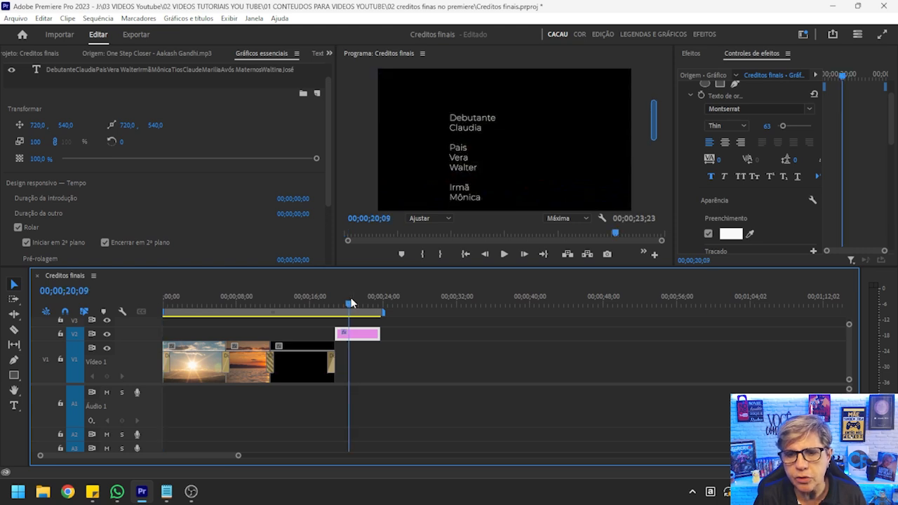
left_click_drag(354, 303, 353, 304)
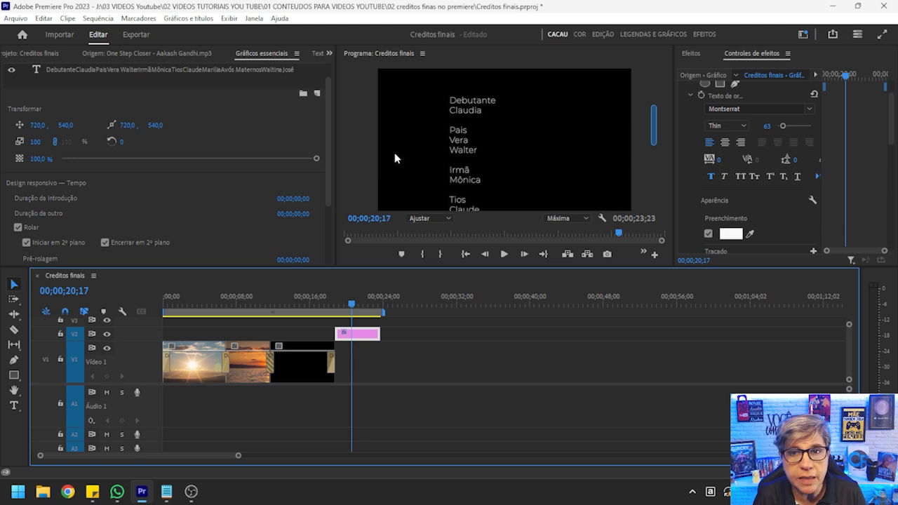
Center-align the paragraph of the credits text layer.
left_click(459, 114)
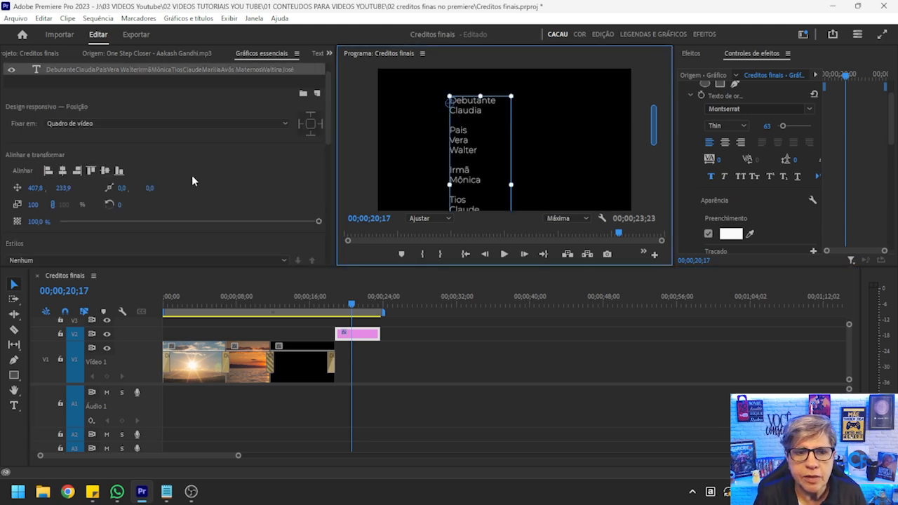
scroll(279, 155, "down", 5)
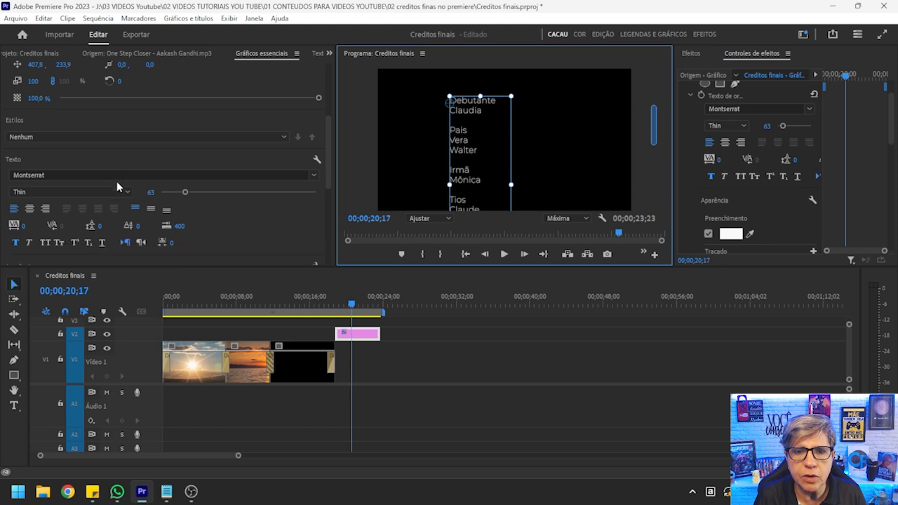
left_click(314, 176)
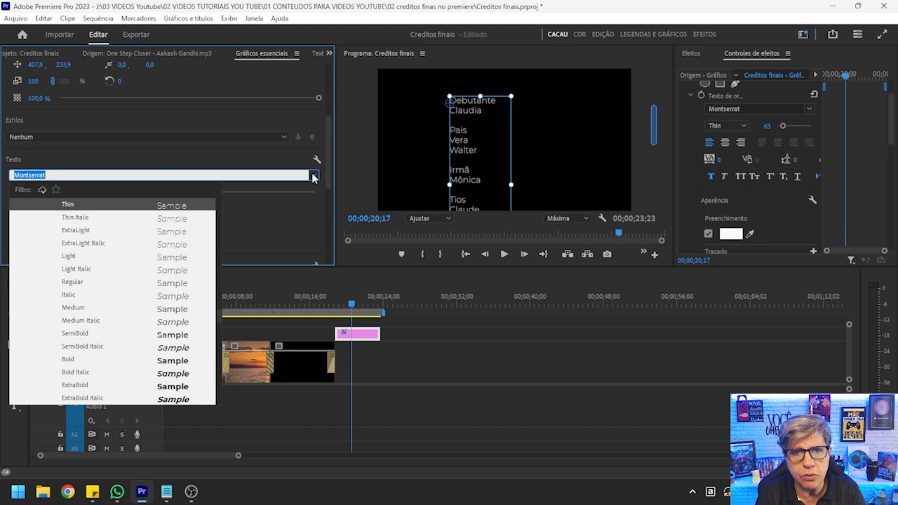
left_click(315, 214)
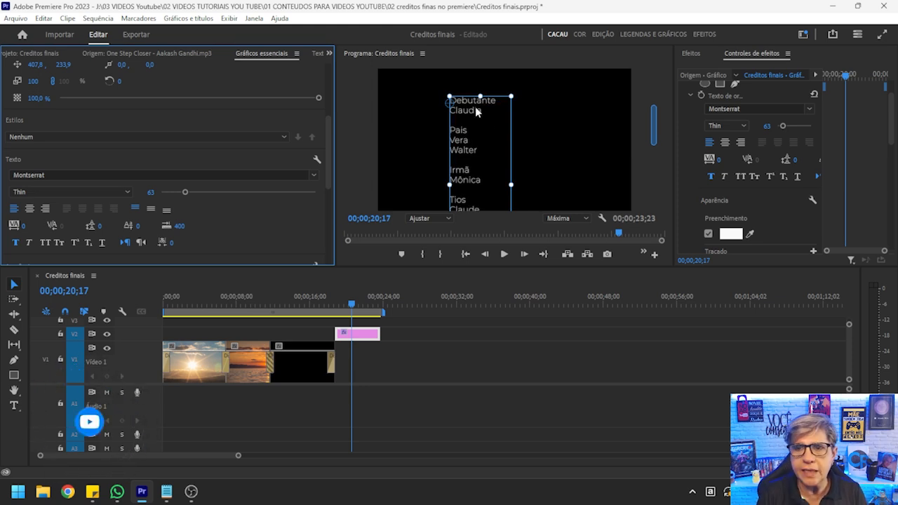
left_click(30, 208)
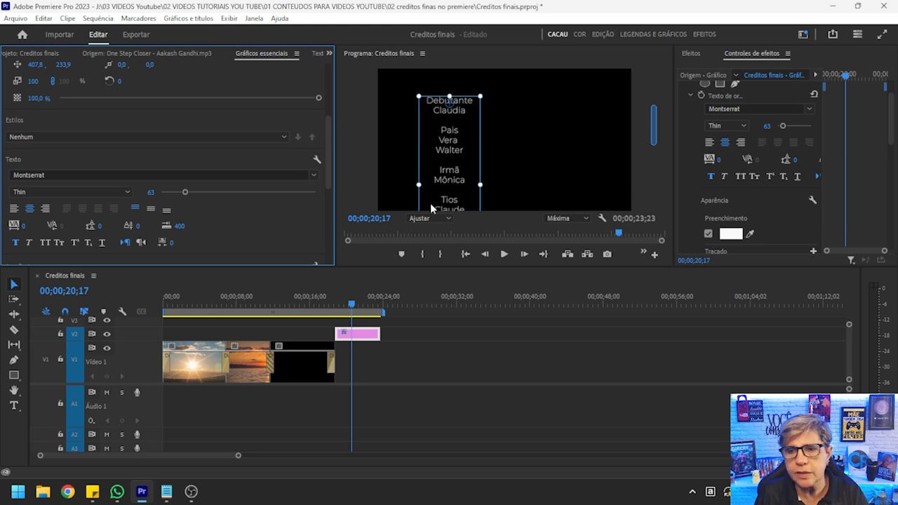
Add the Safe Margins (Margens de segurança) control to the program monitor and display the safe margins.
left_click(654, 256)
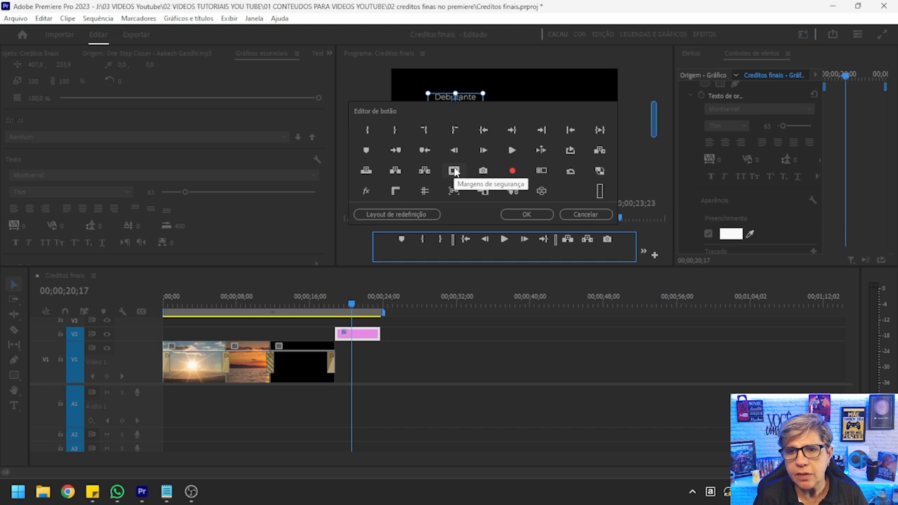
mouse_move(454, 171)
left_mouse_down()
mouse_move(539, 240)
mouse_move(561, 243)
left_mouse_up()
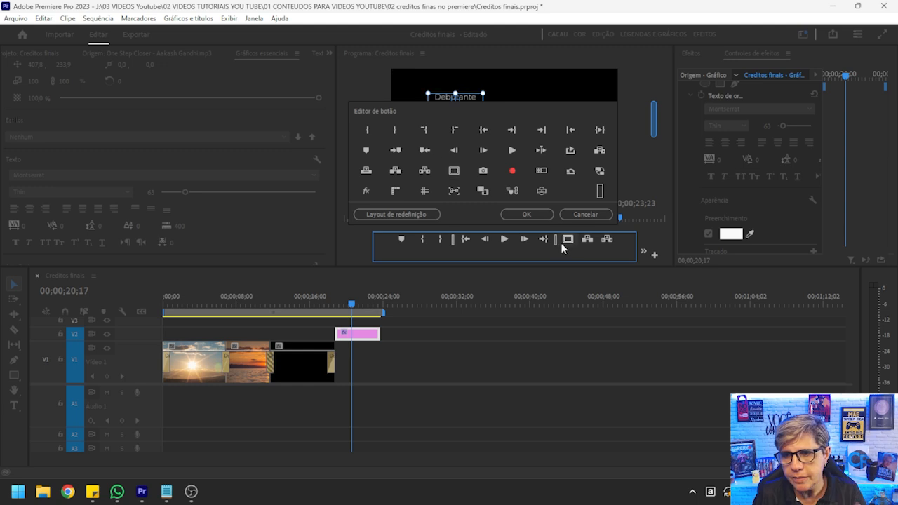
left_click(538, 217)
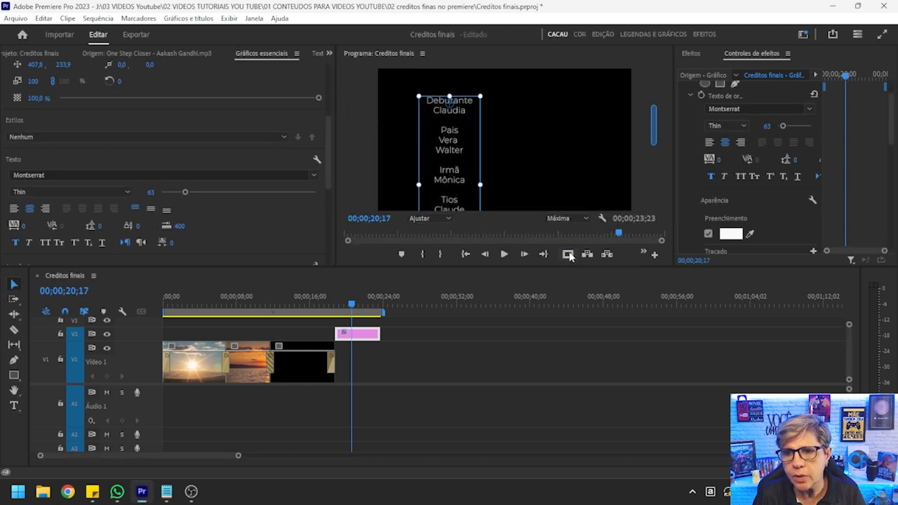
left_click(568, 255)
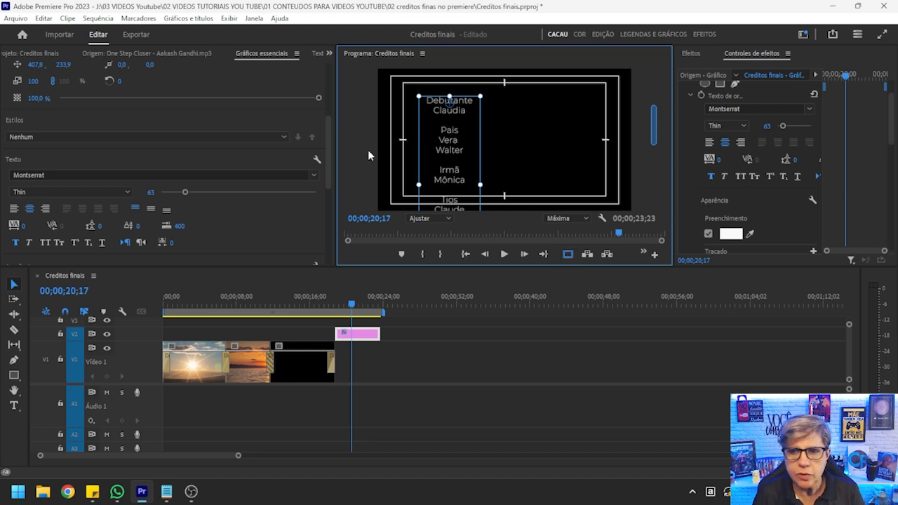
Move the credits into the right half of the frame using the graphic's Vector Motion (Movimento do vetor).
scroll(725, 154, "up", 1)
scroll(725, 155, "up", 2)
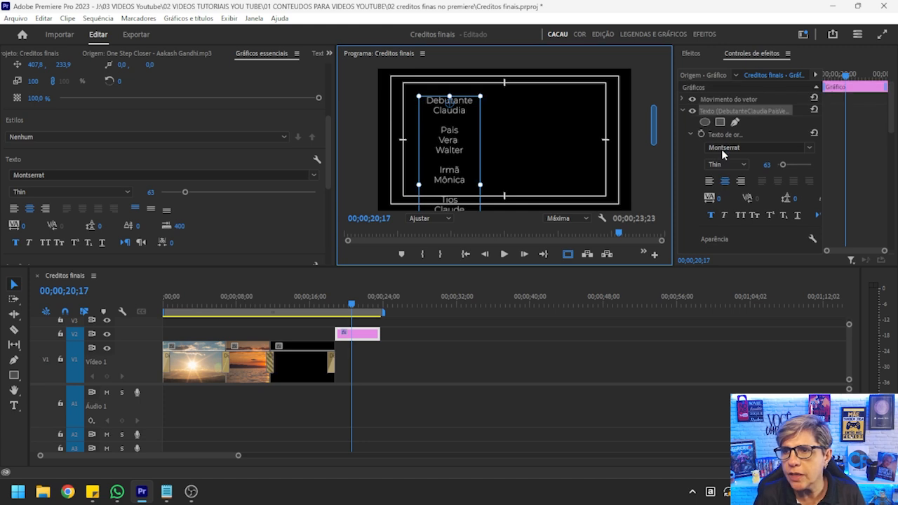
left_click(716, 99)
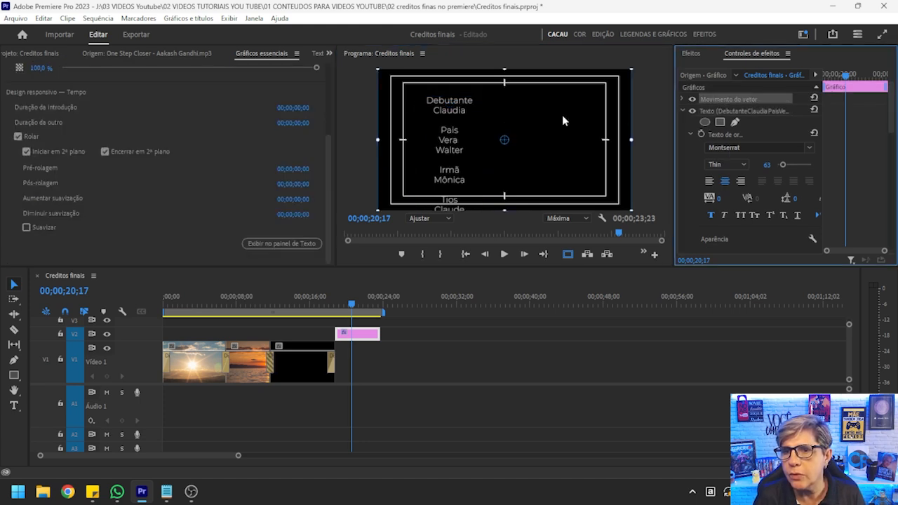
left_click_drag(454, 135, 547, 142)
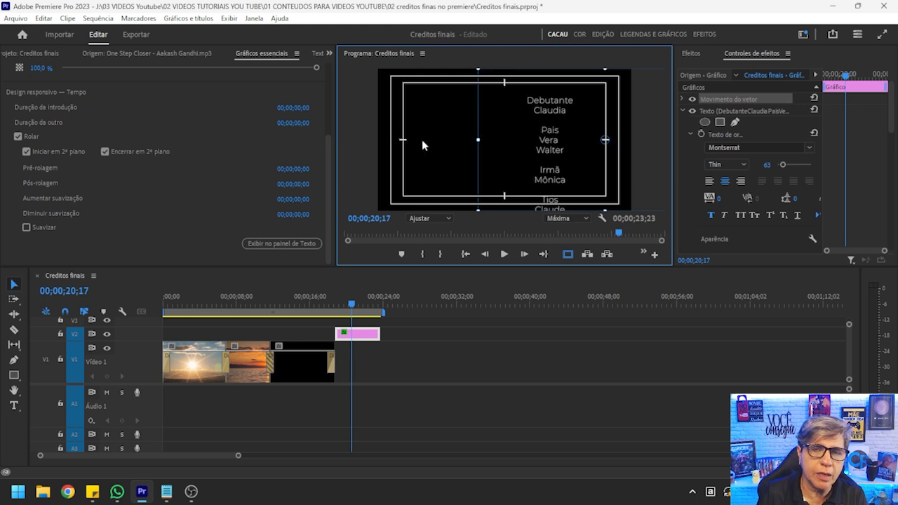
Set the font style of the heading "Debutante" in the credits text to Regular.
key("t")
left_click(546, 118)
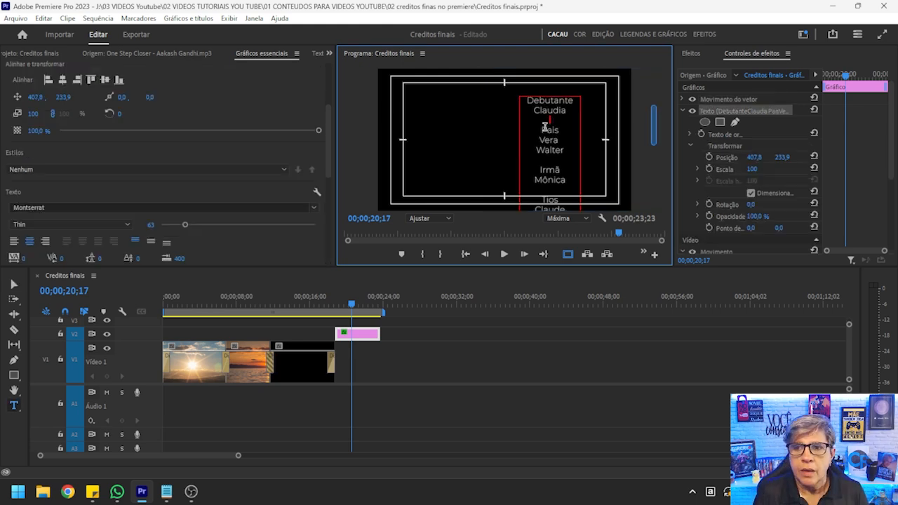
left_click_drag(527, 100, 575, 101)
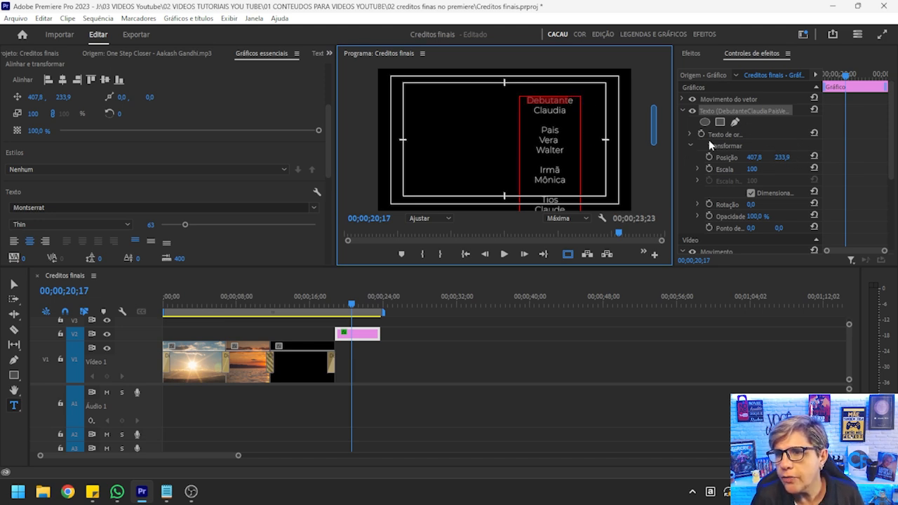
scroll(716, 151, "down", 1)
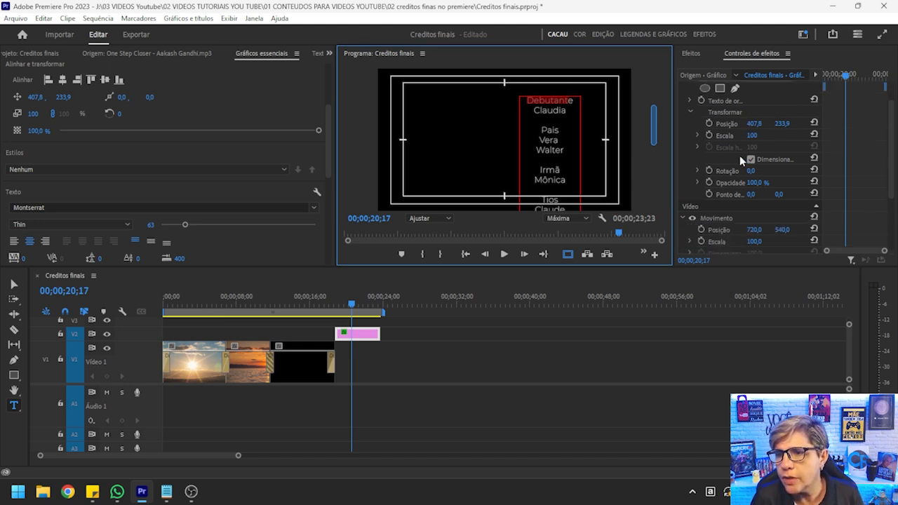
left_click(689, 123)
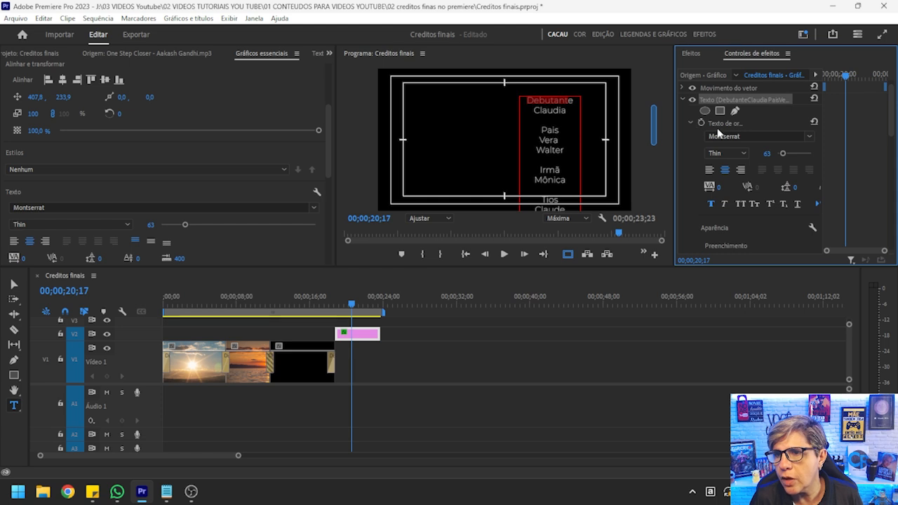
left_click(744, 153)
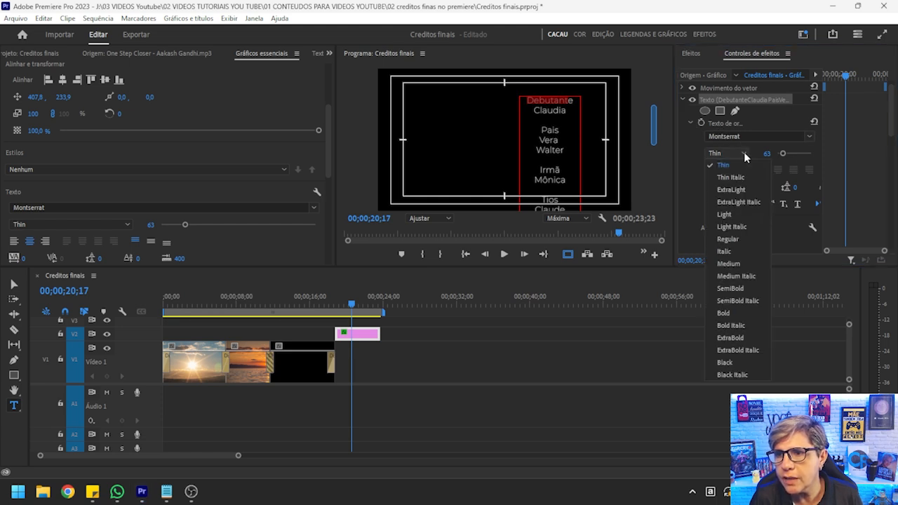
left_click(727, 239)
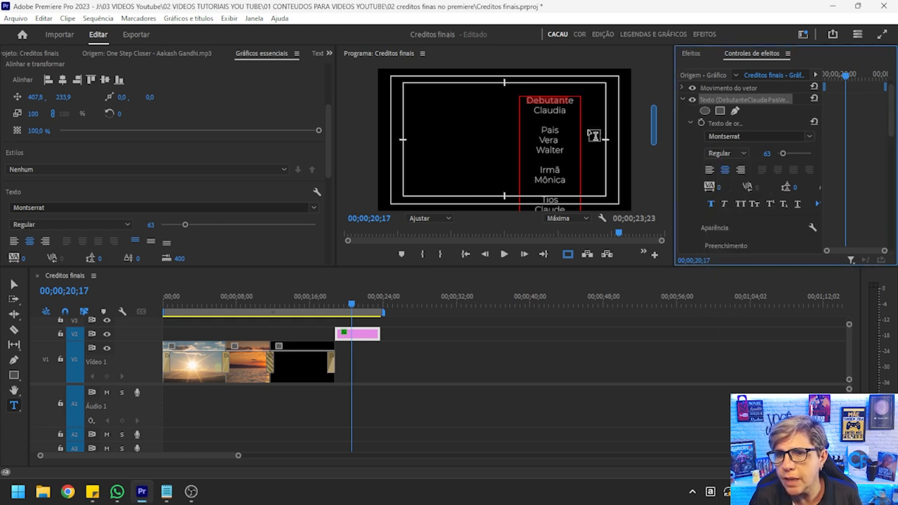
Set the font style of the headings "Pais" and "Irmã" to Regular.
double_click(541, 131)
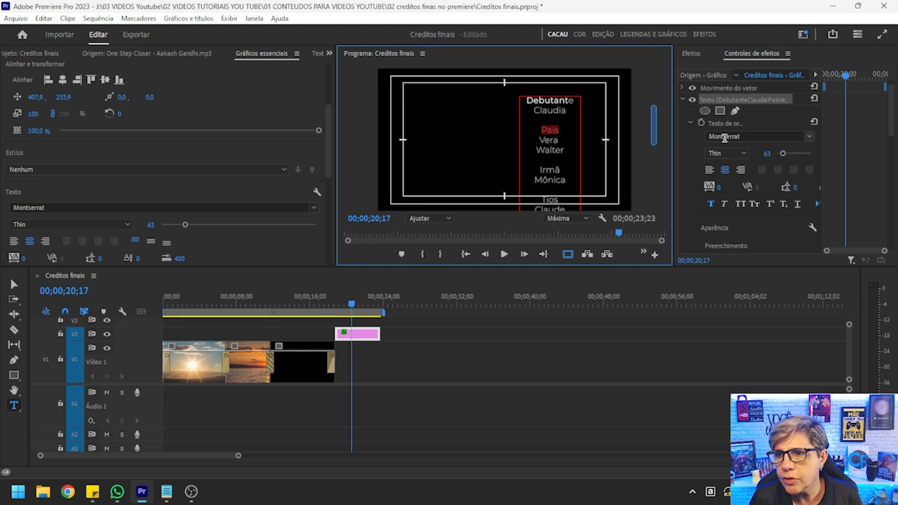
left_click(743, 153)
left_click(740, 235)
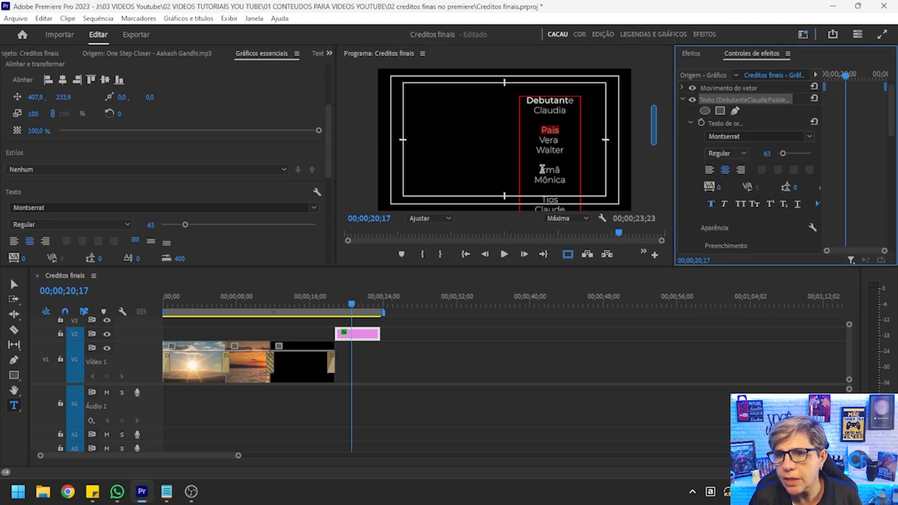
left_click_drag(557, 171, 540, 168)
left_click(744, 153)
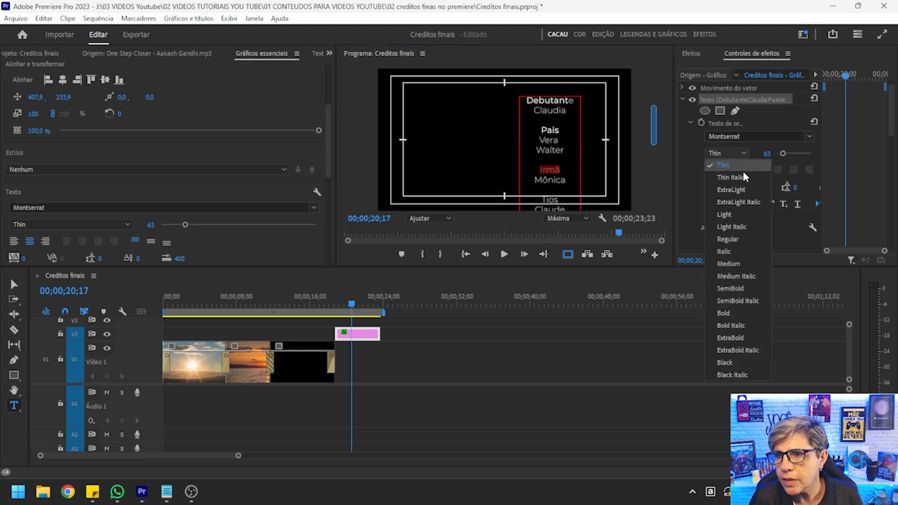
left_click(745, 240)
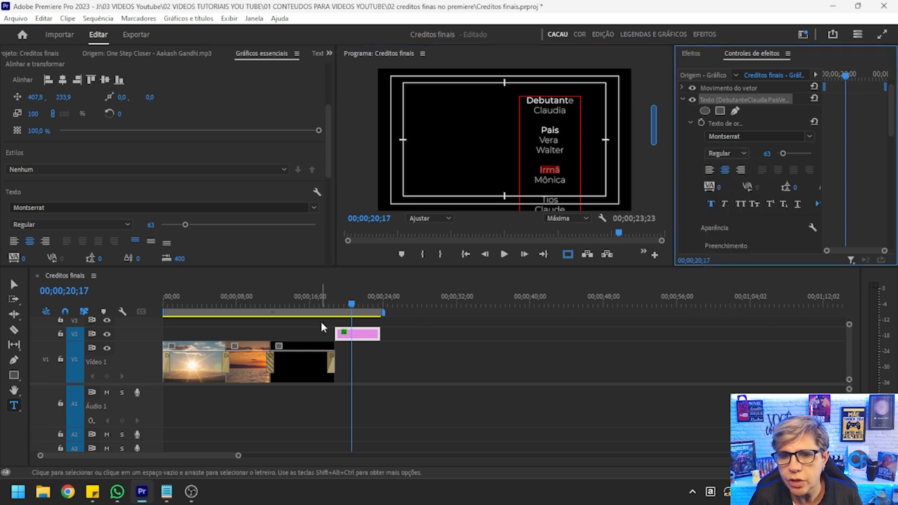
Set the font style of the headings "Tios" and "Avós Maternos" further down the credits to Regular.
left_click_drag(350, 303, 362, 302)
left_click_drag(542, 126, 560, 127)
scroll(737, 158, "up", 3)
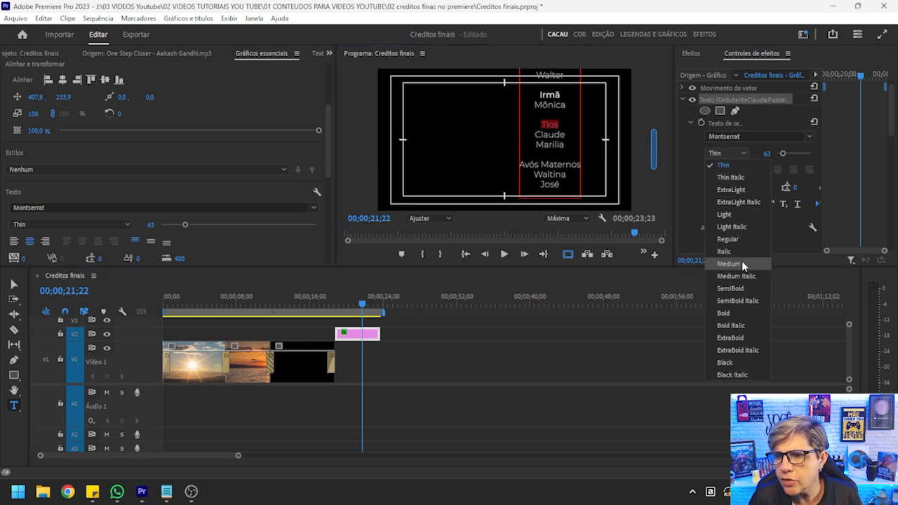
left_click(729, 239)
double_click(522, 163)
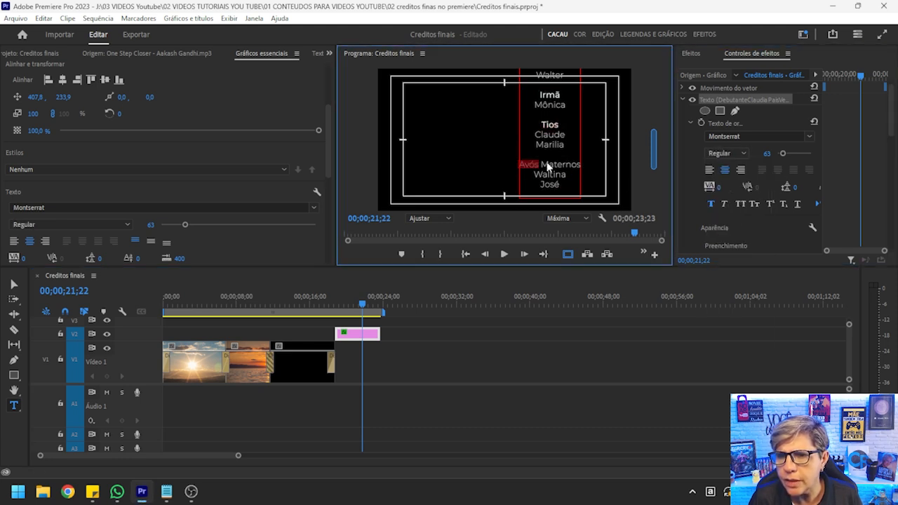
left_click(743, 154)
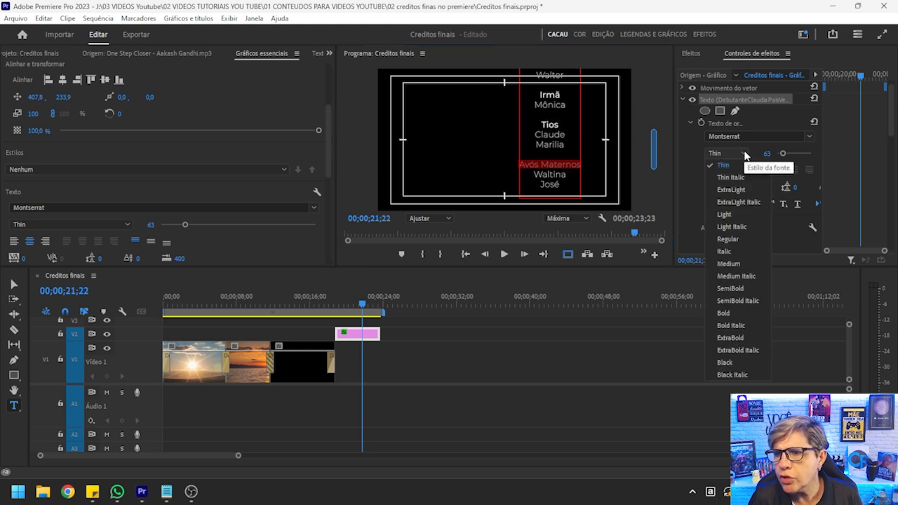
left_click(730, 238)
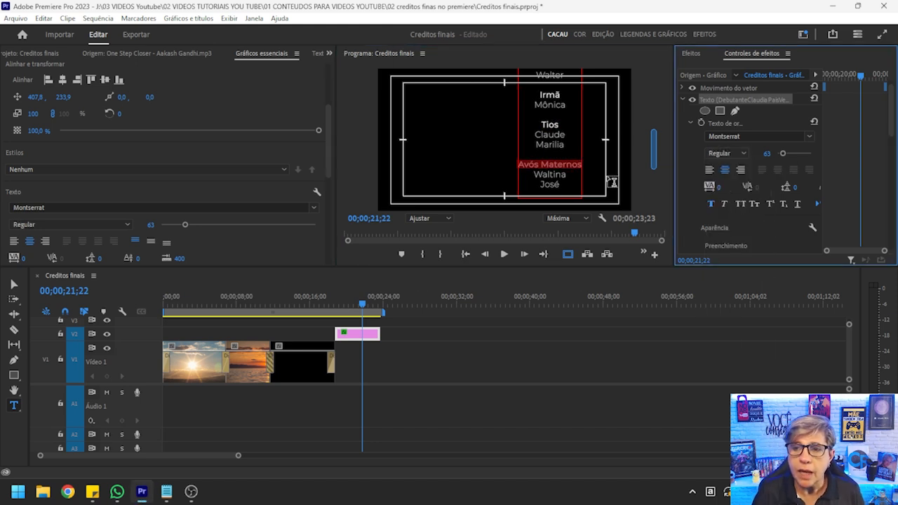
Change the fill (Preenchimento) of the two names under "Avós Maternos" to yellow.
left_click(556, 180)
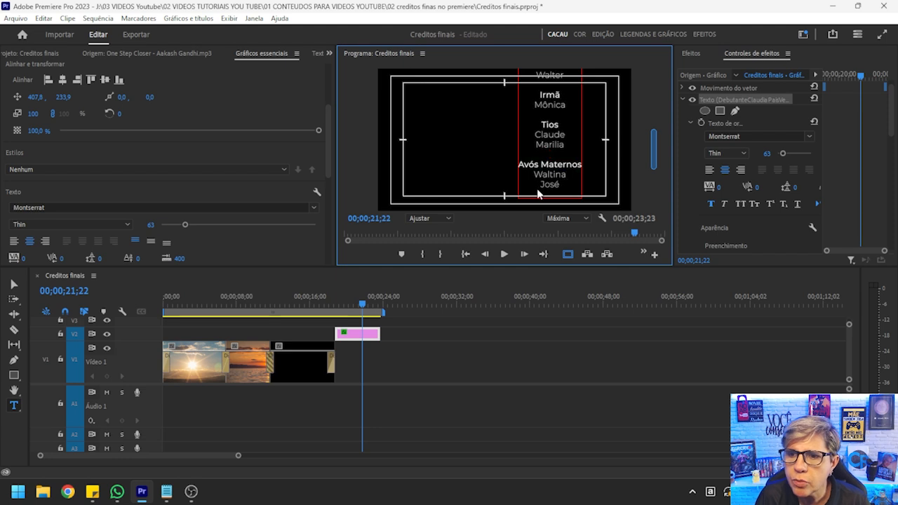
mouse_move(566, 186)
left_mouse_down()
mouse_move(537, 187)
mouse_move(541, 176)
mouse_move(562, 191)
left_mouse_up()
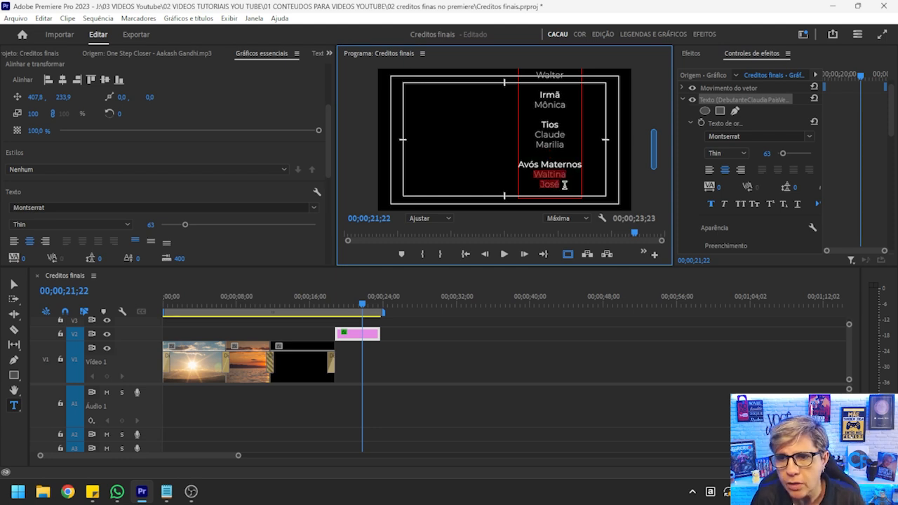
scroll(749, 143, "down", 3)
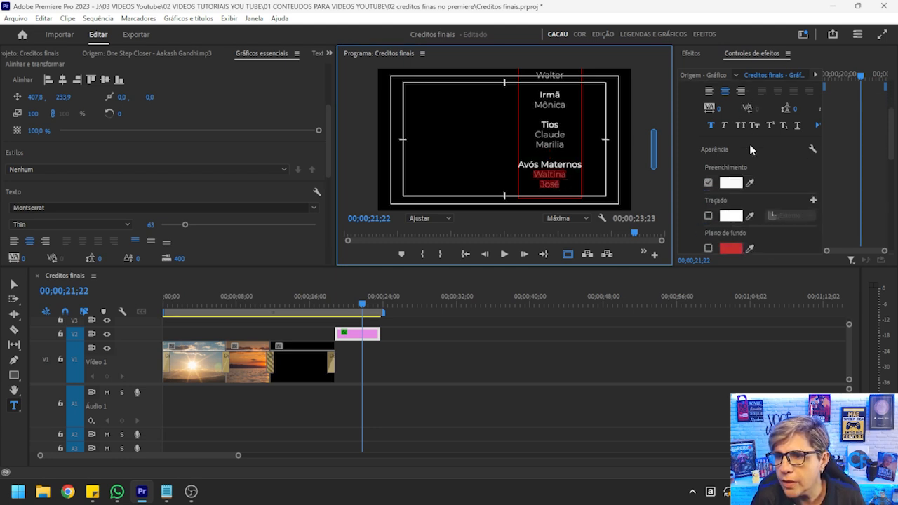
left_click(732, 129)
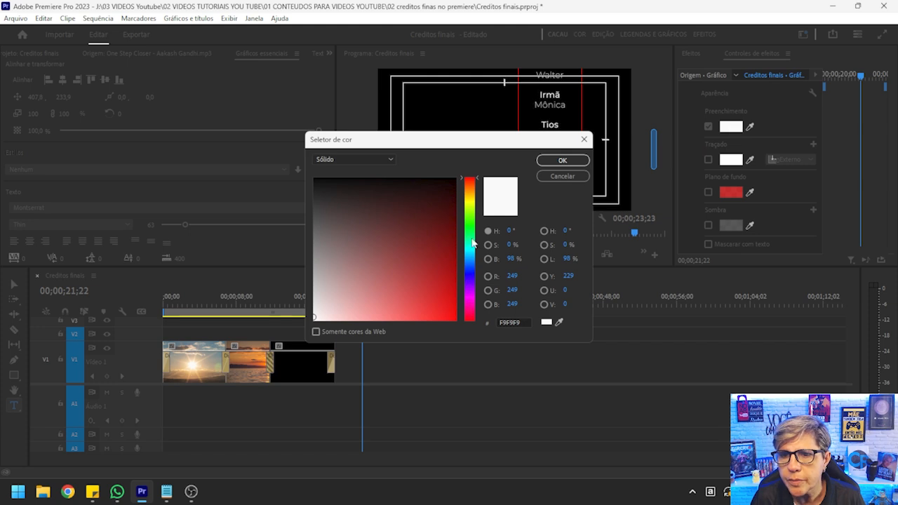
left_click(468, 198)
left_click_drag(486, 143, 281, 139)
left_click(268, 203)
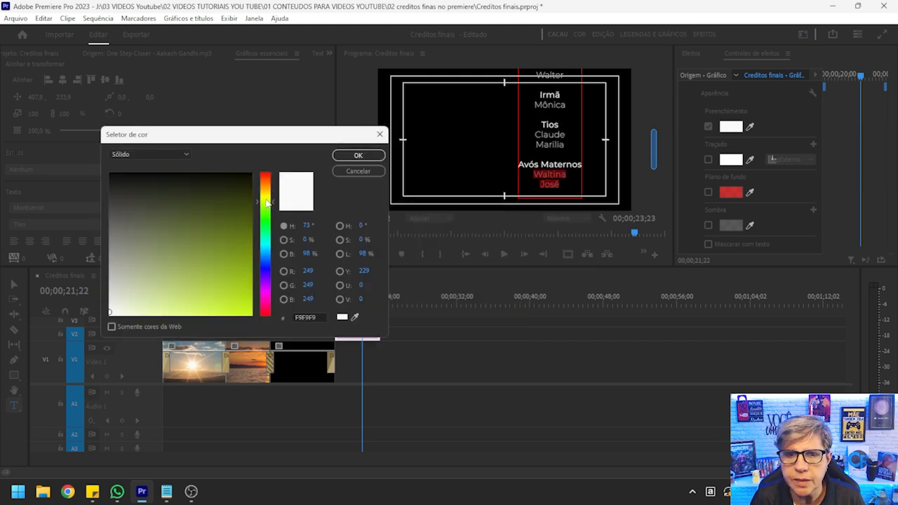
left_click(247, 312)
left_click(354, 157)
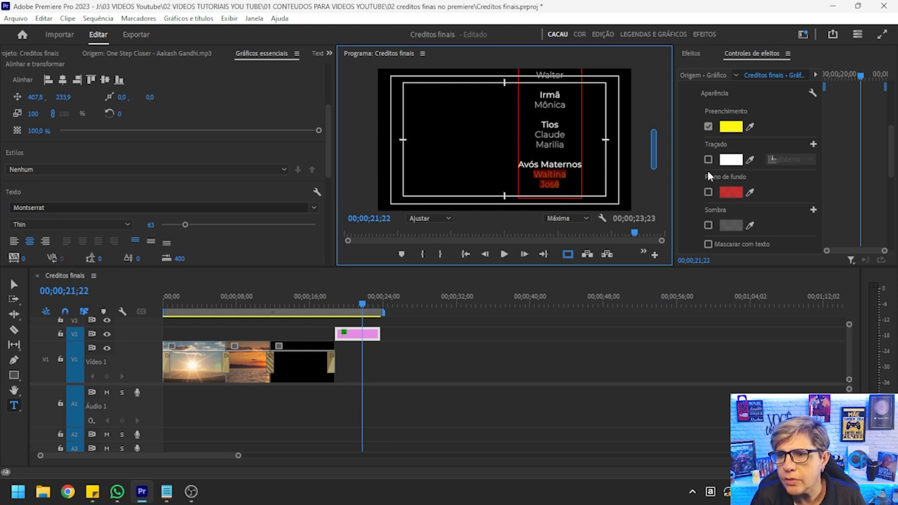
Try a white outer stroke (Traçado) and a red background (Plano de fundo) at 100% opacity on the credits text, and disable both.
left_click(709, 160)
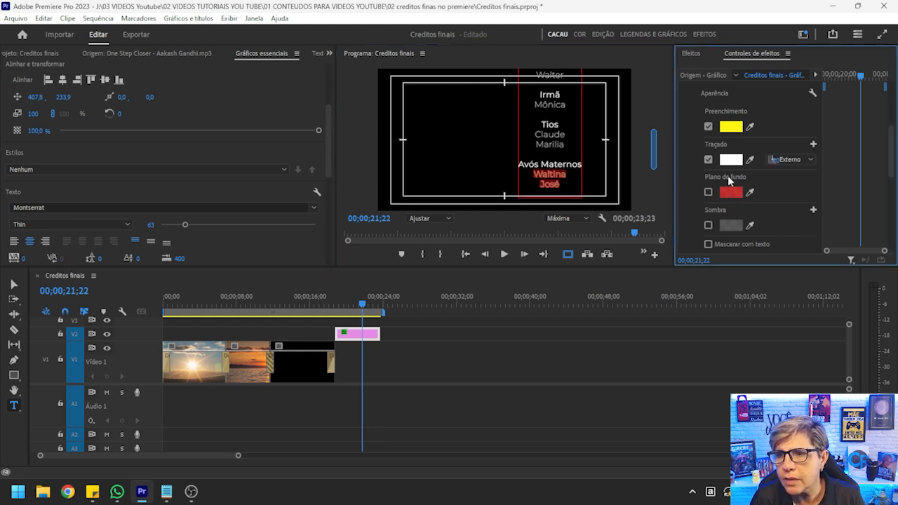
left_click(731, 160)
left_click(357, 171)
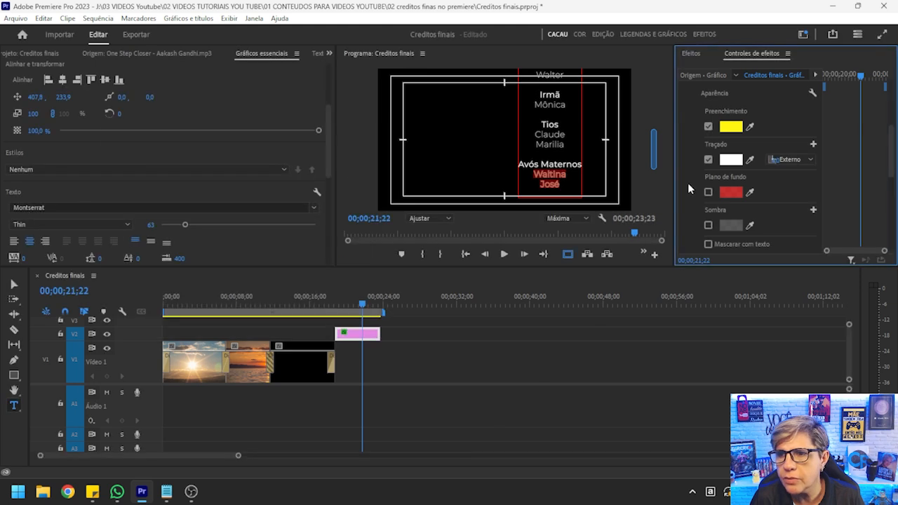
left_click(709, 192)
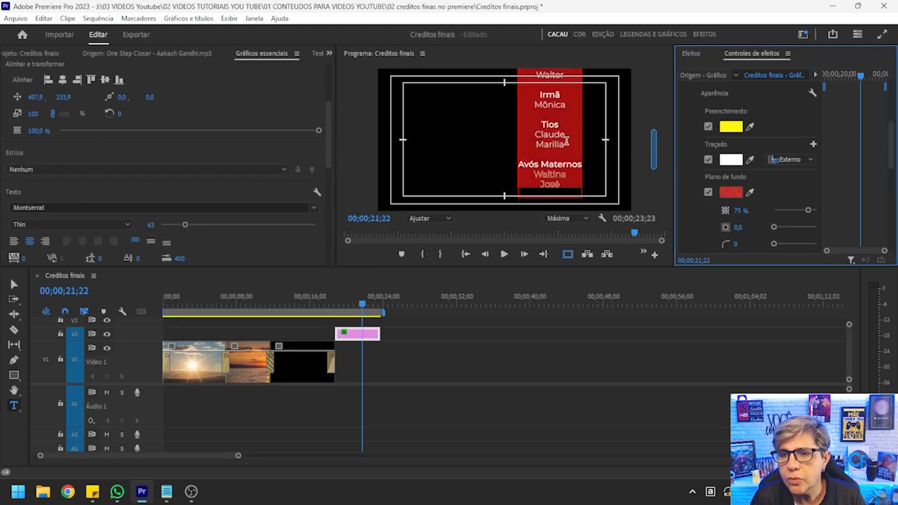
mouse_move(362, 306)
left_mouse_down()
mouse_move(344, 303)
mouse_move(355, 307)
left_mouse_up()
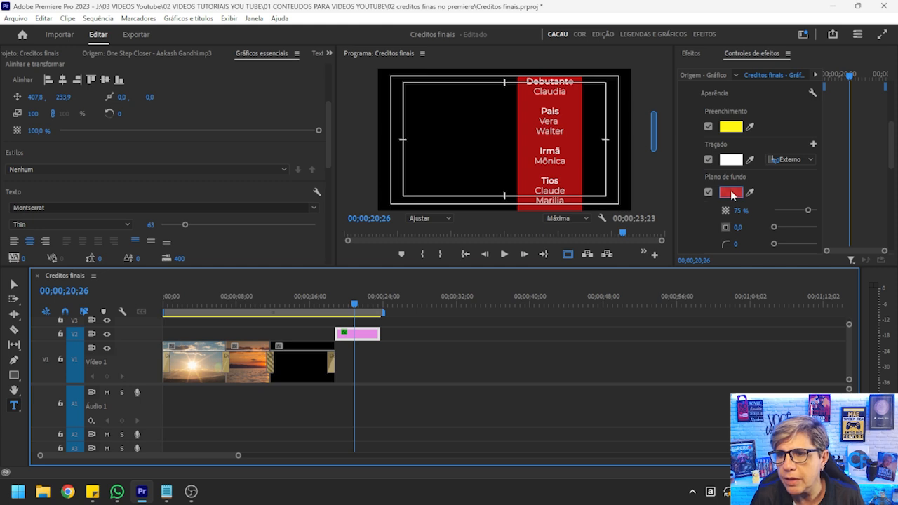
scroll(752, 200, "down", 2)
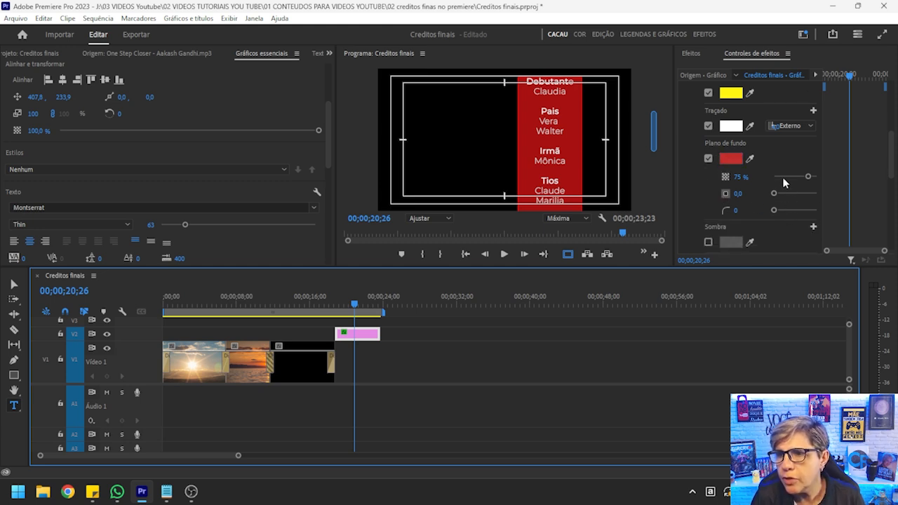
mouse_move(806, 181)
left_mouse_down()
mouse_move(784, 178)
mouse_move(818, 178)
left_mouse_up()
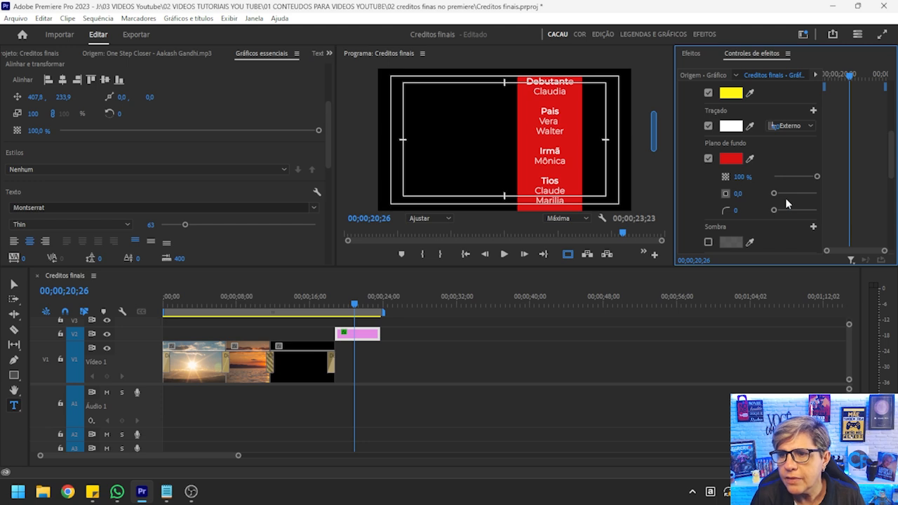
left_click(709, 159)
left_click(708, 126)
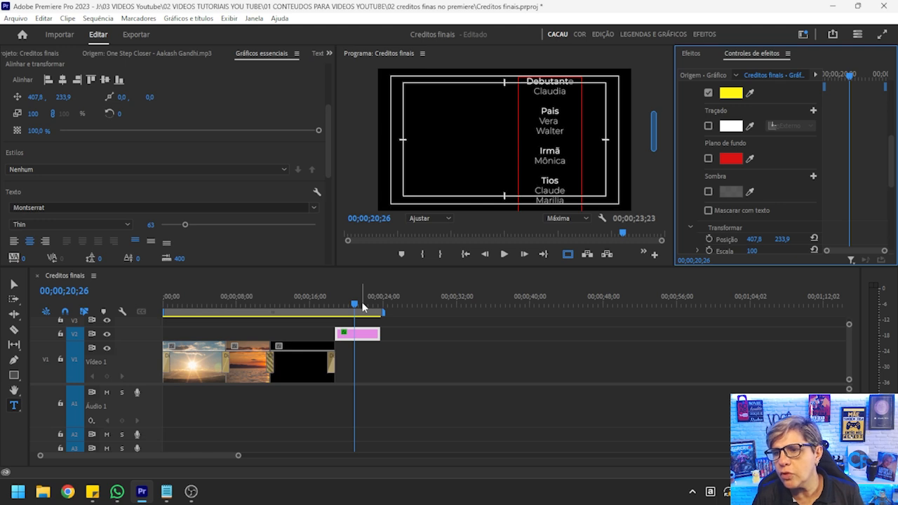
Place the credits graphic on V2 over the video clips so it spans their full length, and play the sequence from the start.
left_click(14, 285)
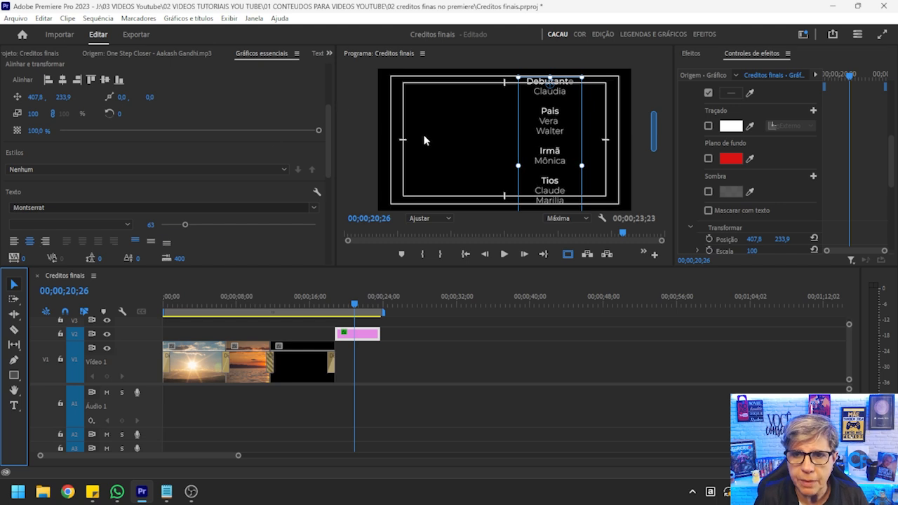
left_click_drag(370, 337, 334, 334)
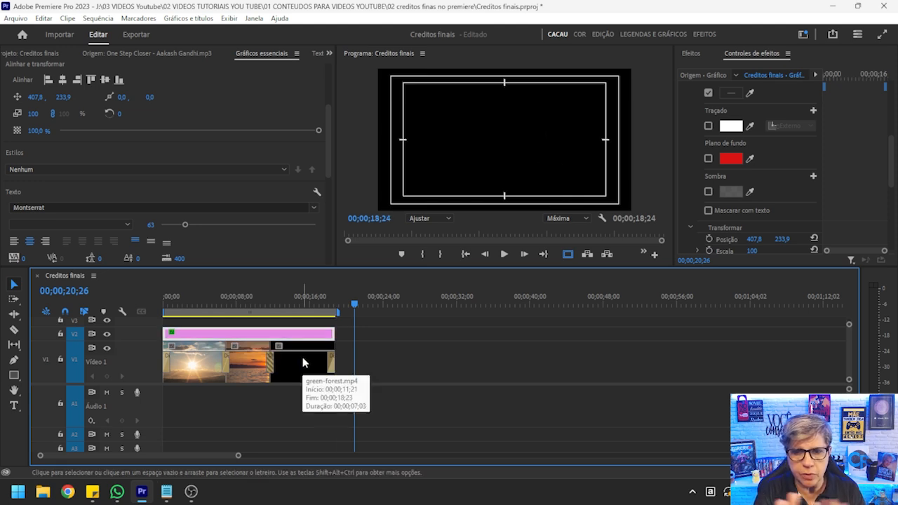
key("Home")
key("space")
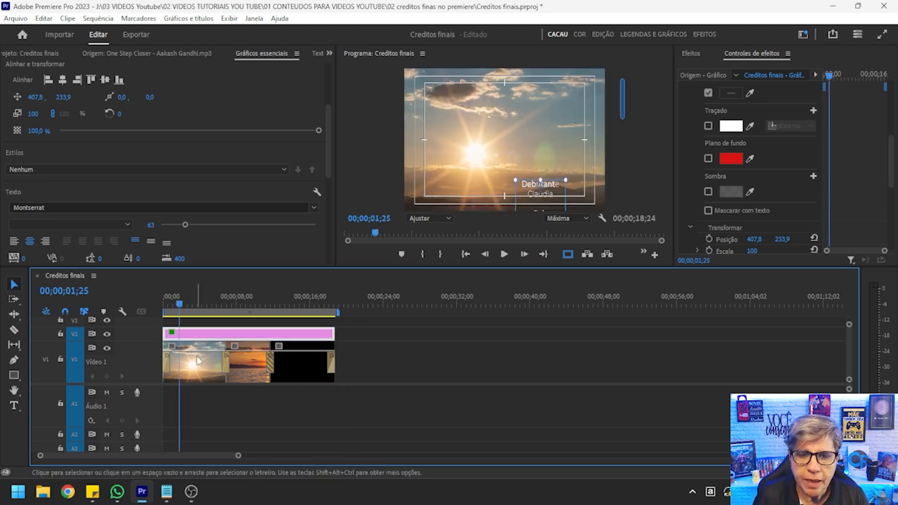
Scale the first video clip on V1 to 45 and move it into the left half of the frame at horizontal position 404.
left_click(197, 360)
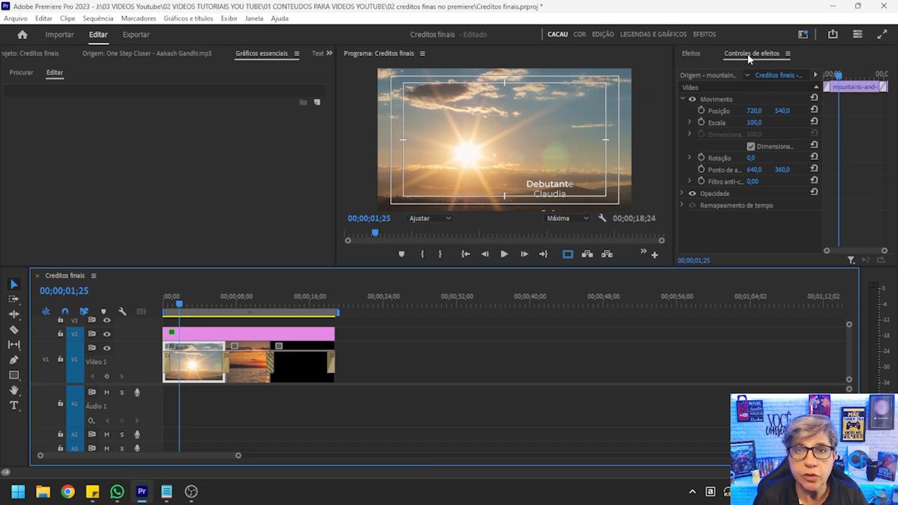
left_click(755, 122)
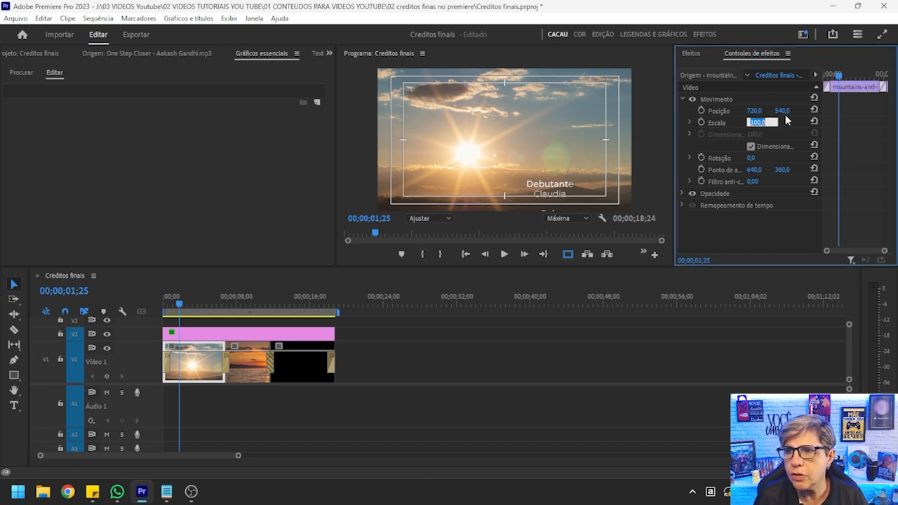
type("45")
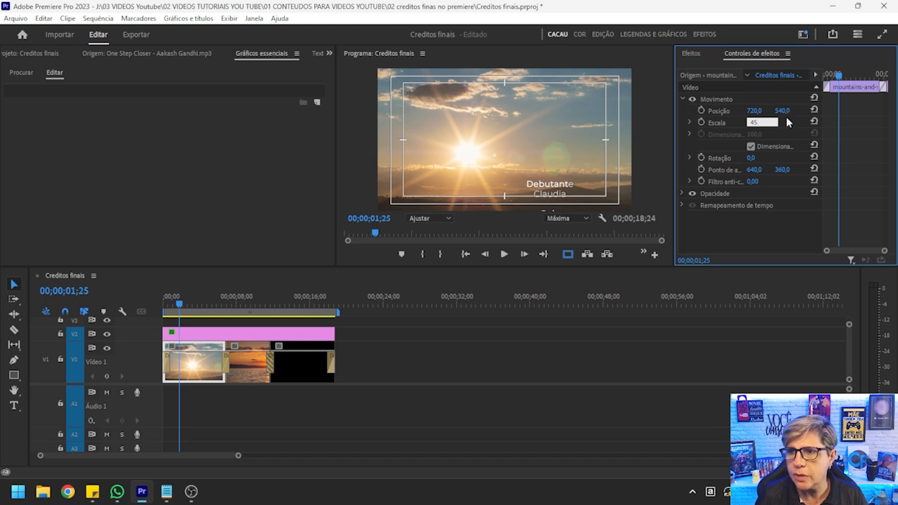
left_click(755, 101)
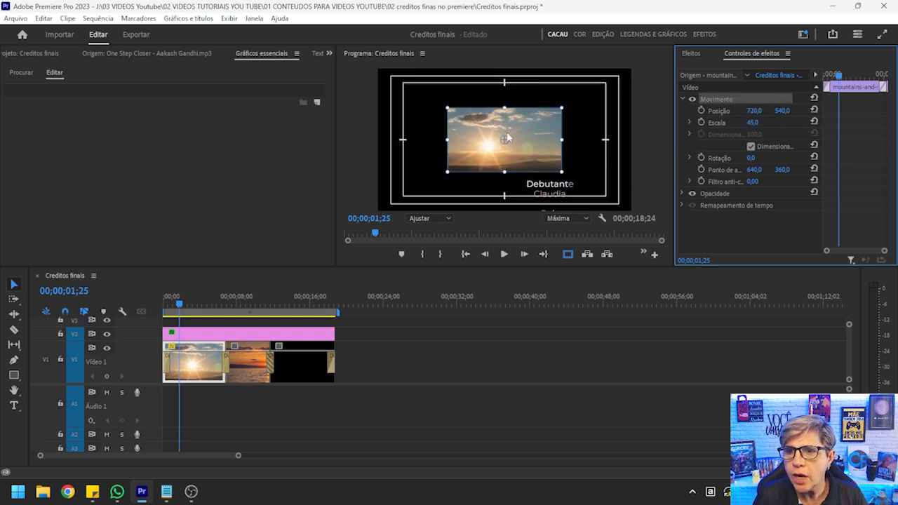
left_click_drag(748, 111, 536, 111)
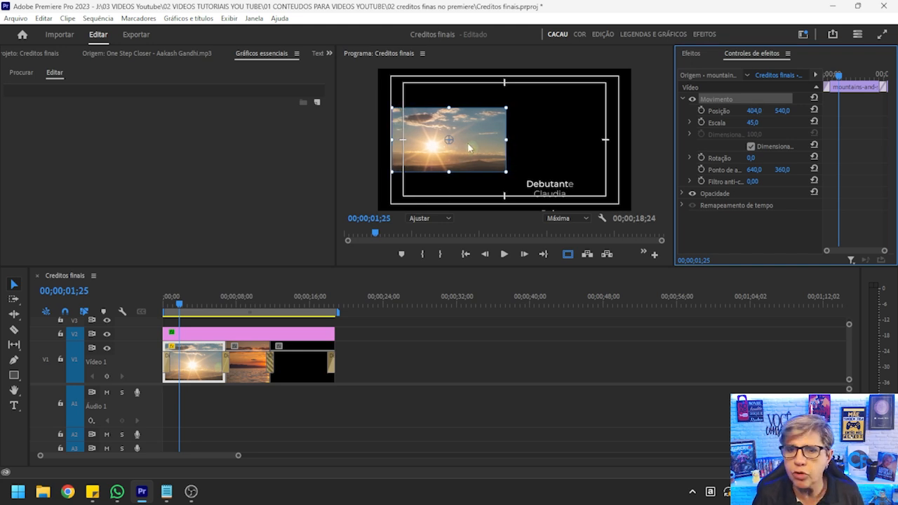
Reposition the first V1 clip to 400,8 by 527,2, and copy its Movimento settings to the other two clips on V1.
left_click_drag(469, 147, 450, 118)
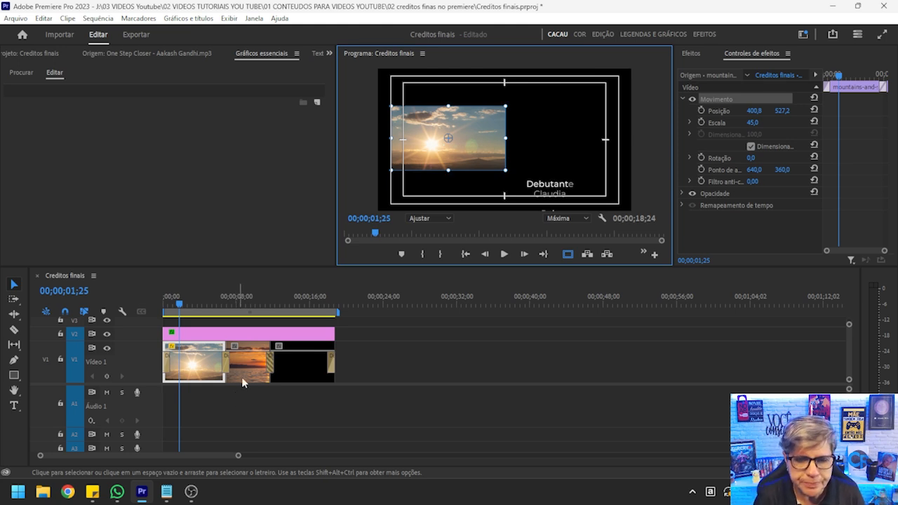
left_click(255, 398)
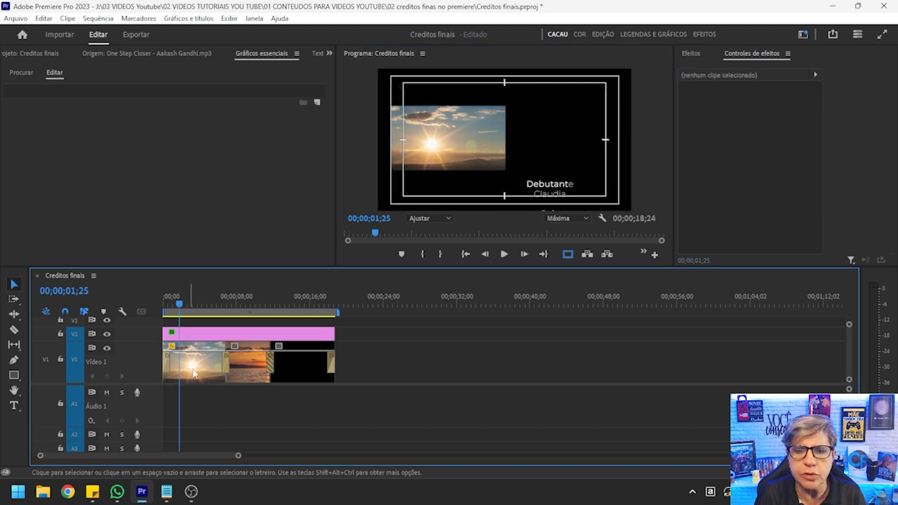
left_click(214, 350)
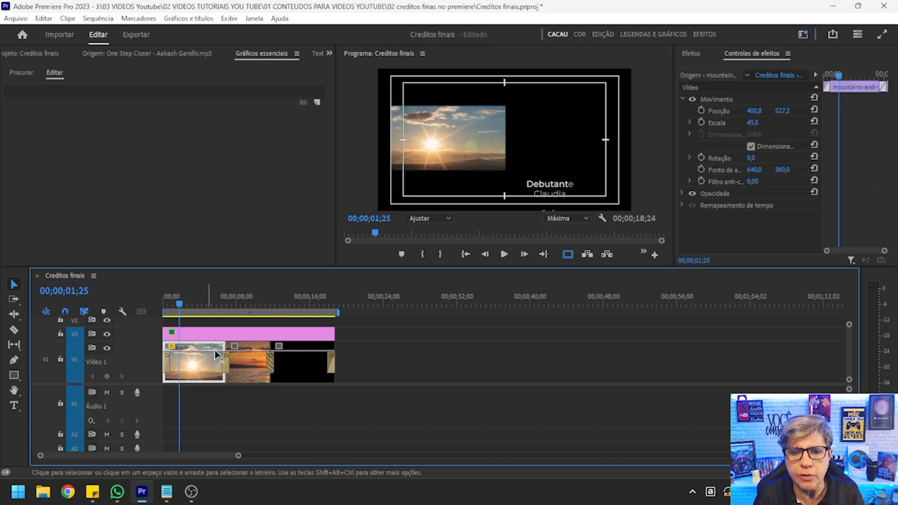
left_click(718, 97)
right_click(719, 97)
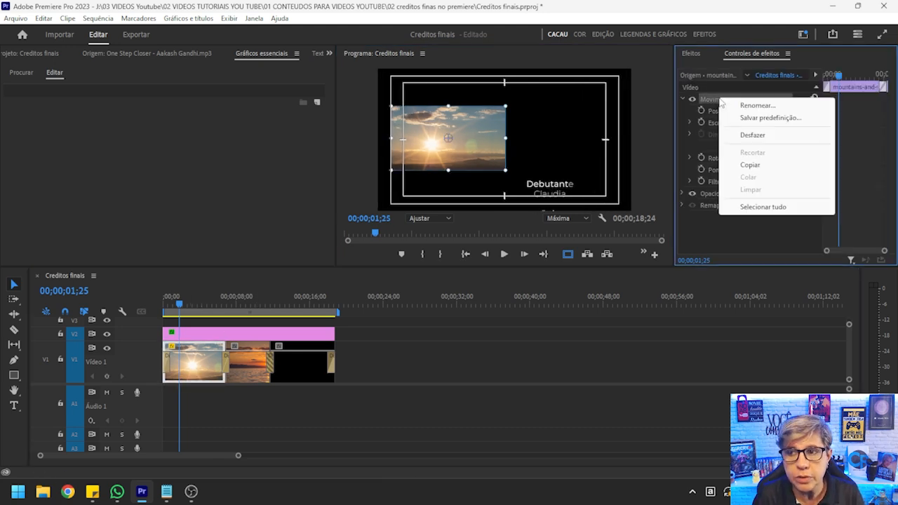
left_click(757, 168)
left_click_drag(246, 406, 352, 353)
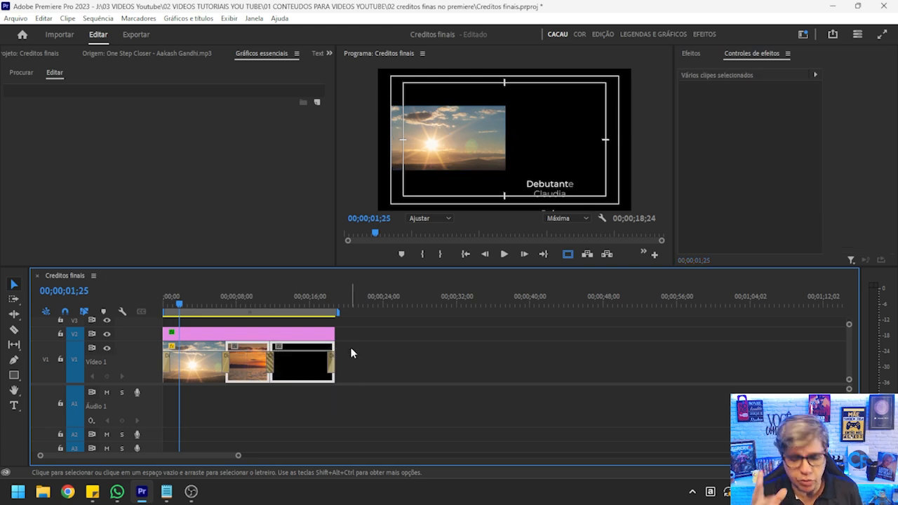
key("ctrl+v")
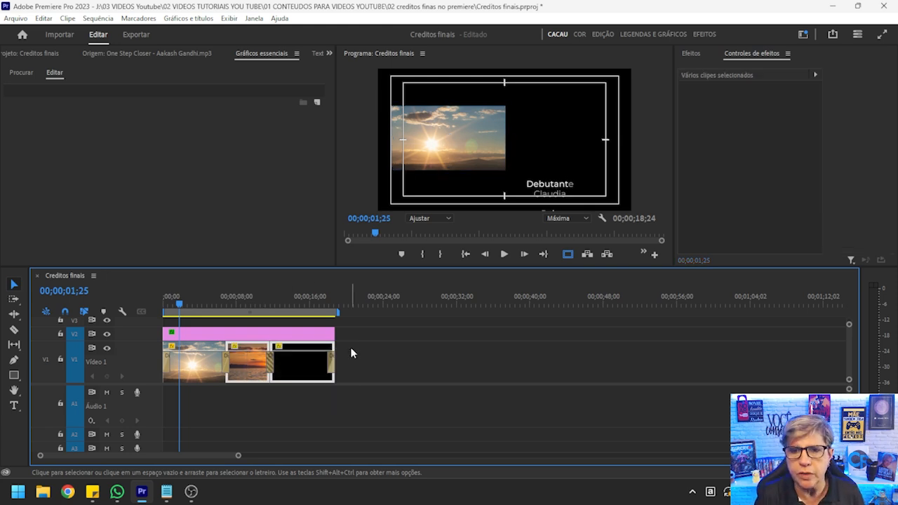
Scrub through the second and third video clips to check their size and placement.
left_click(249, 297)
left_click(283, 303)
left_click_drag(286, 303, 254, 309)
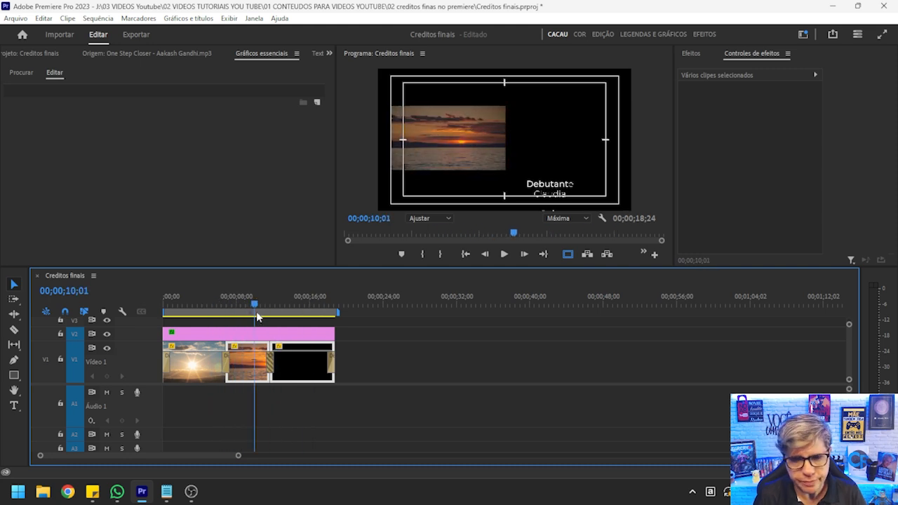
left_click(281, 306)
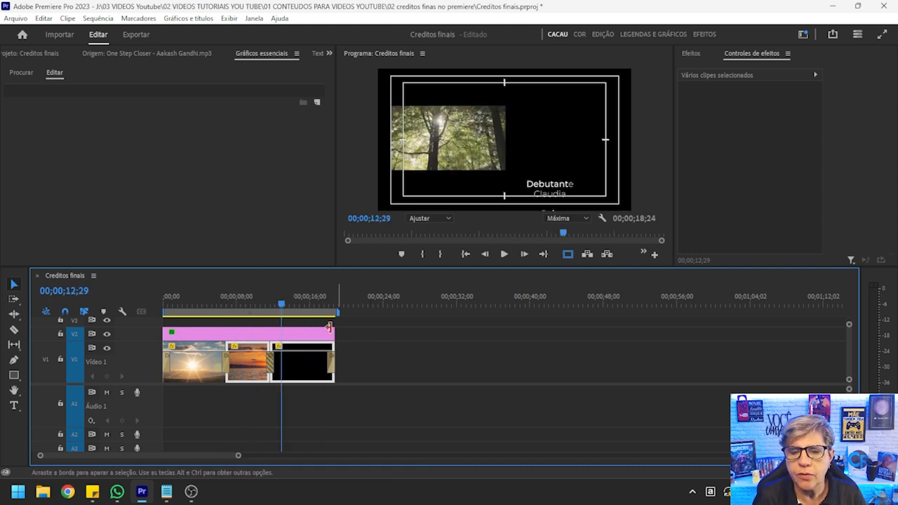
Change the fill (Preenchimento) of the two names under "Avós Maternos" in the V2 credits graphic to white.
left_click(295, 334)
left_click(284, 305)
mouse_move(284, 309)
left_mouse_down()
mouse_move(293, 309)
mouse_move(274, 309)
left_mouse_up()
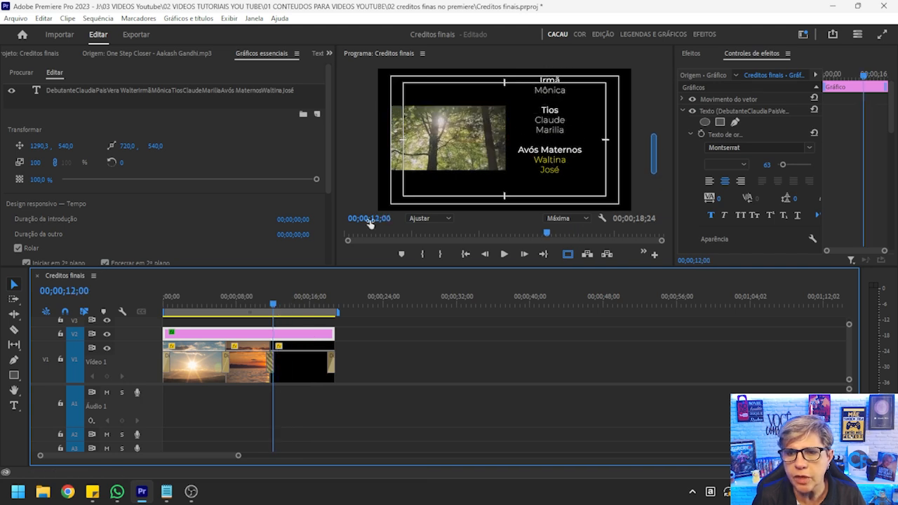
left_click(554, 160)
double_click(549, 160)
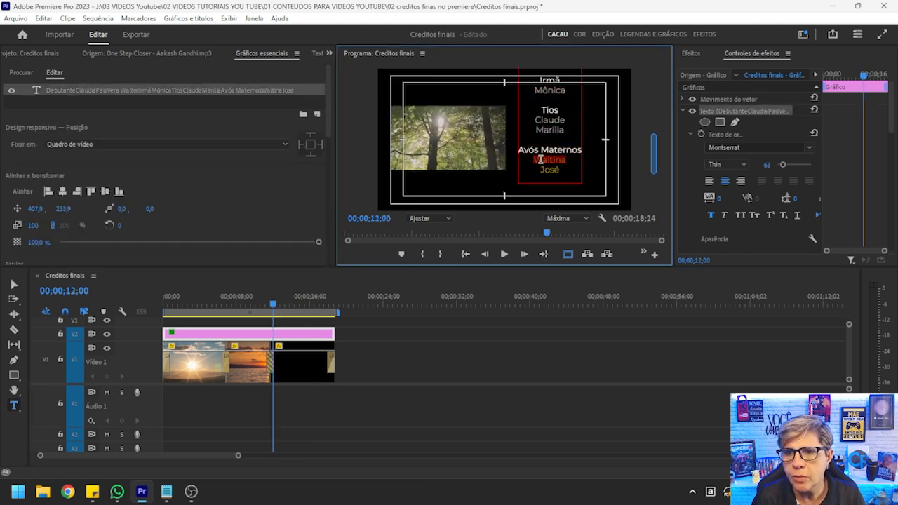
left_click(537, 159)
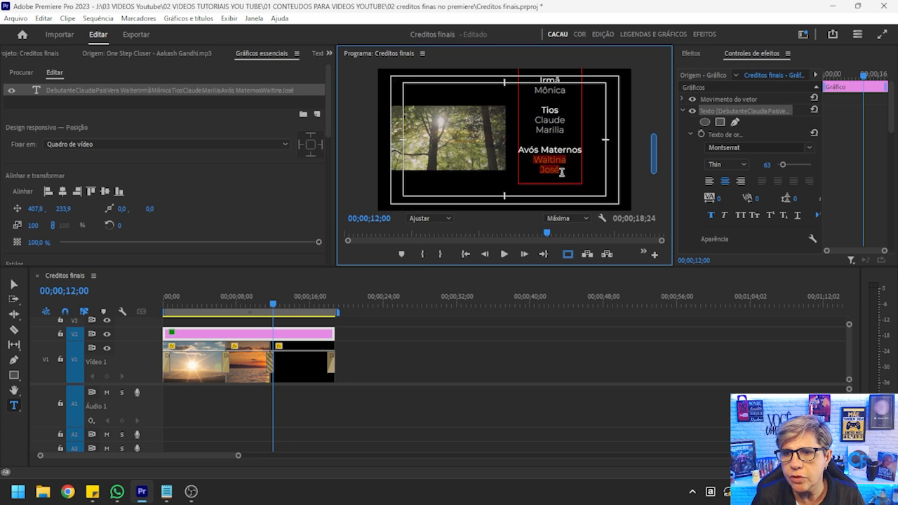
scroll(714, 163, "down", 4)
left_click(730, 160)
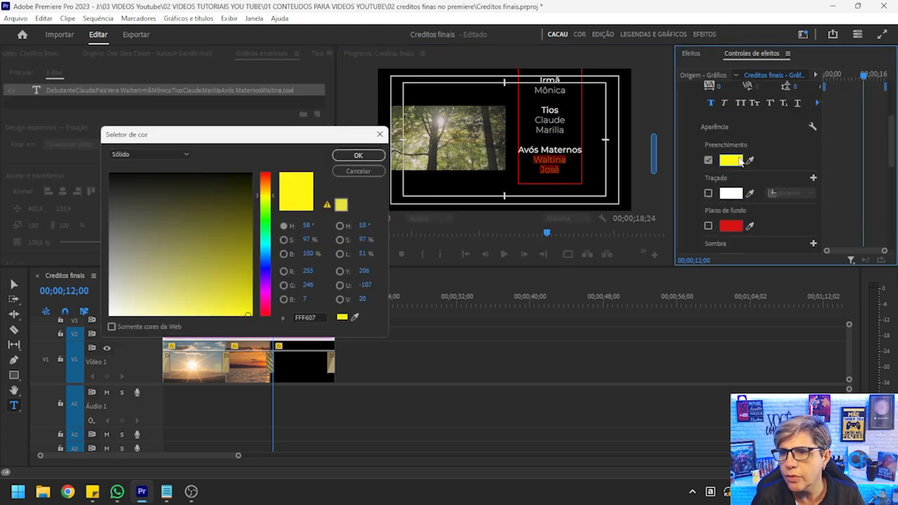
left_click_drag(128, 299, 109, 316)
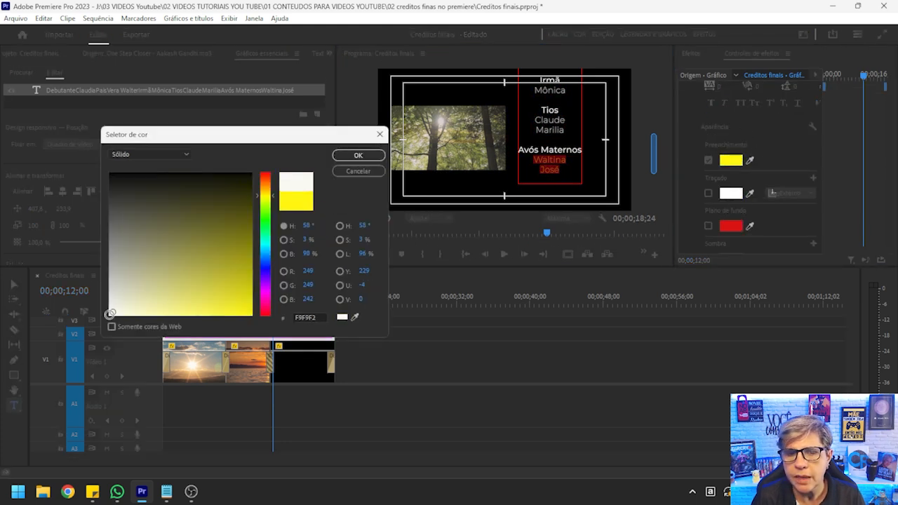
left_click(362, 158)
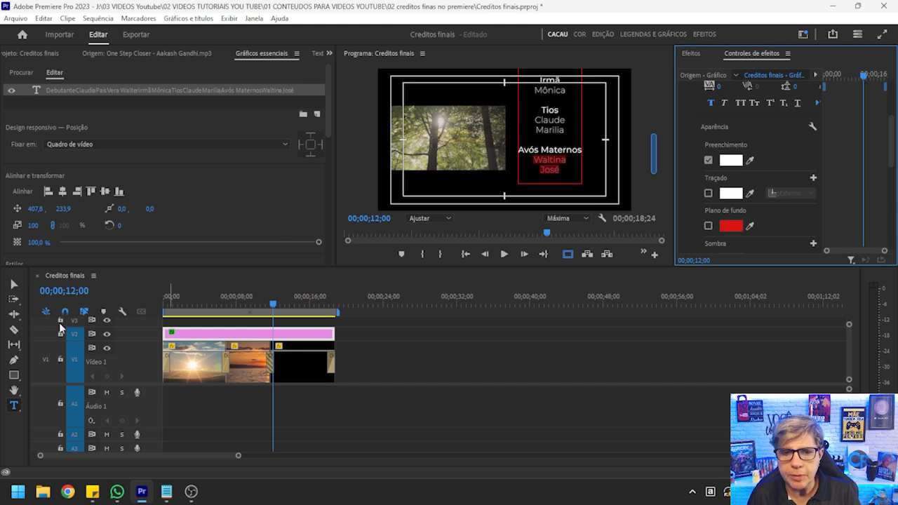
left_click(14, 284)
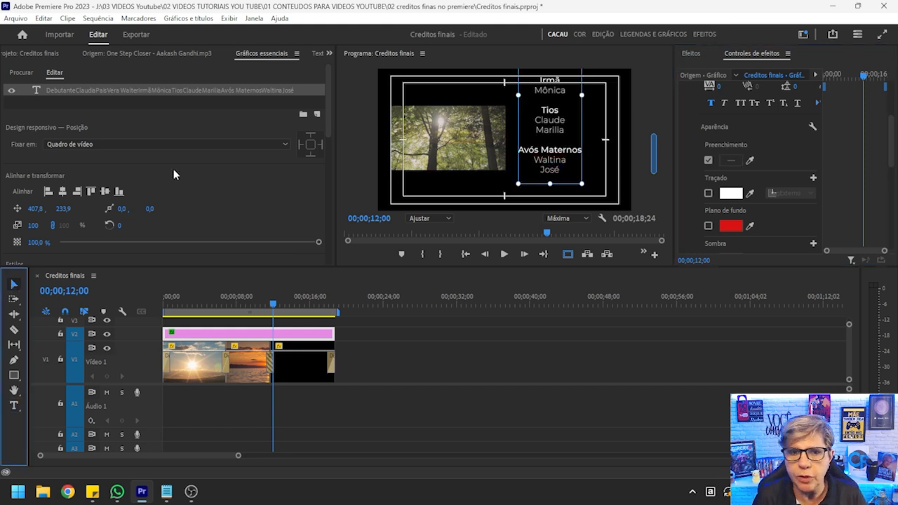
Show the roll (Rolar) options of the credits graphic and play the sequence from the start to review the rolling speed.
scroll(179, 171, "down", 10)
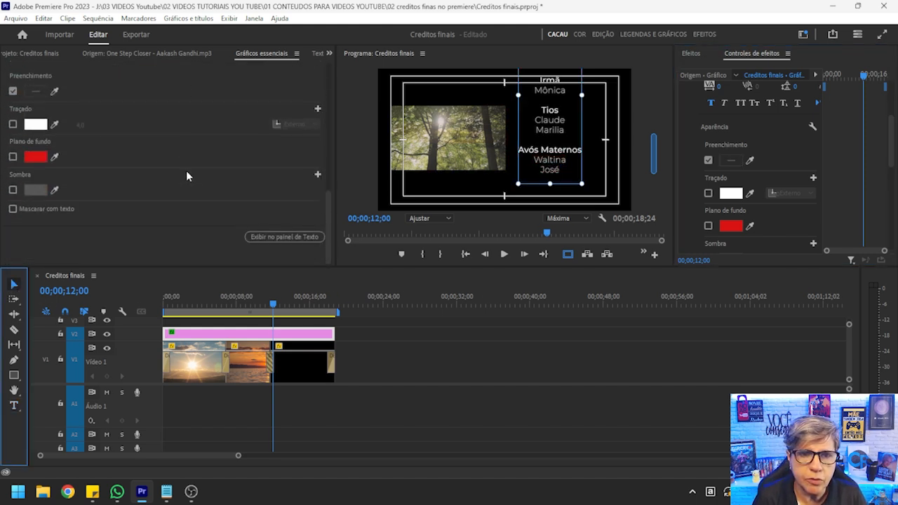
left_click(483, 190)
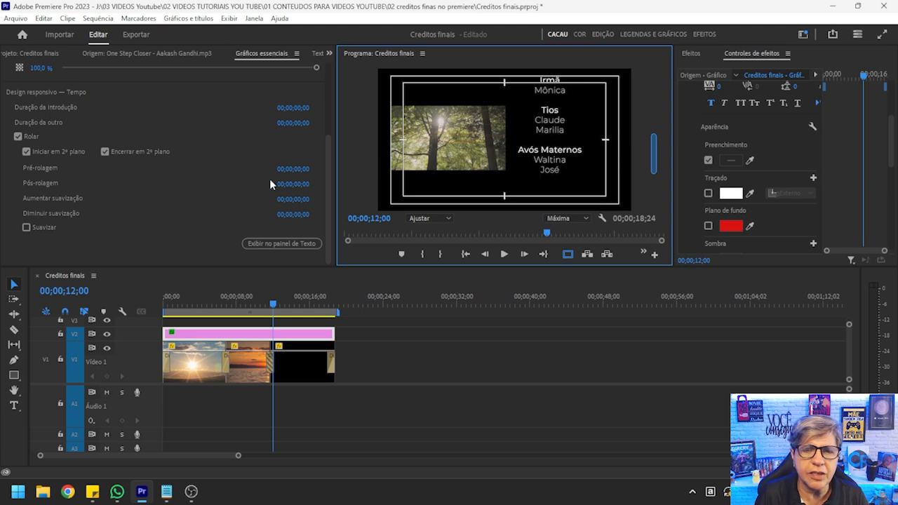
left_click(165, 301)
mouse_move(164, 298)
left_mouse_down()
mouse_move(194, 299)
mouse_move(159, 296)
left_mouse_up()
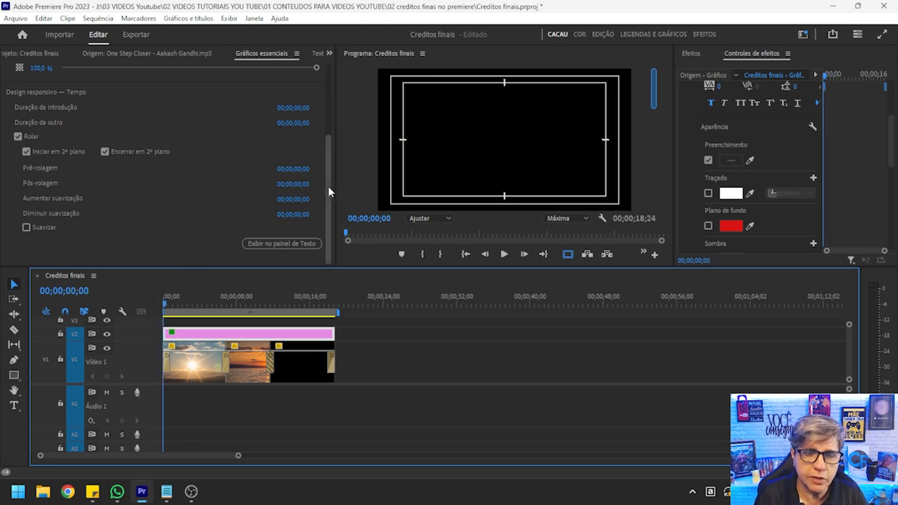
key("space")
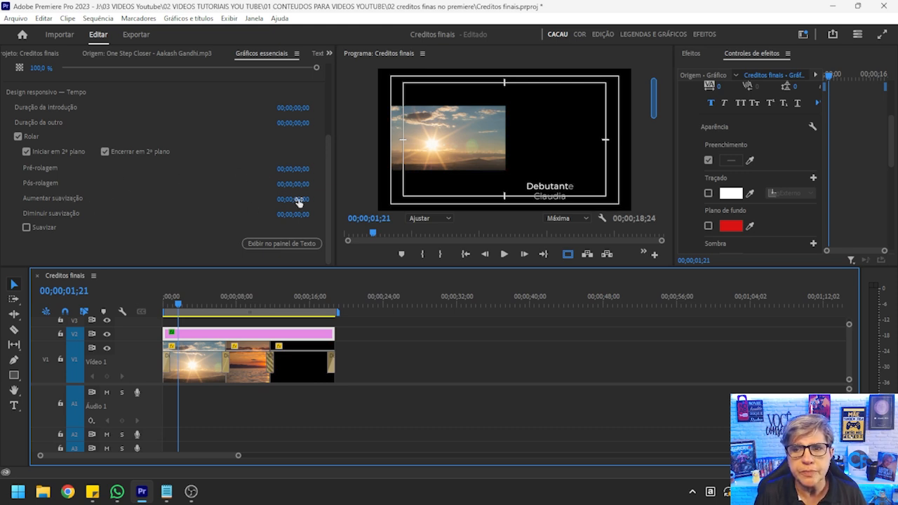
left_click_drag(226, 296, 225, 294)
left_click(26, 228)
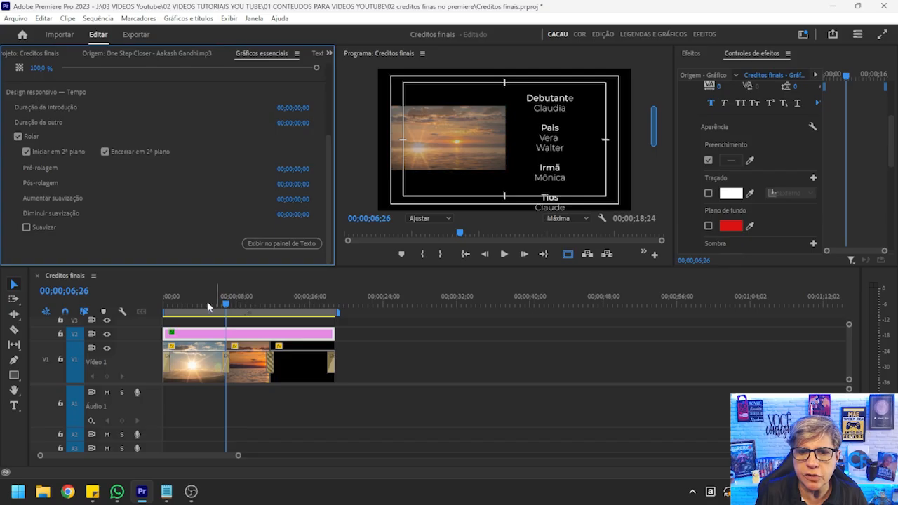
left_click(161, 306)
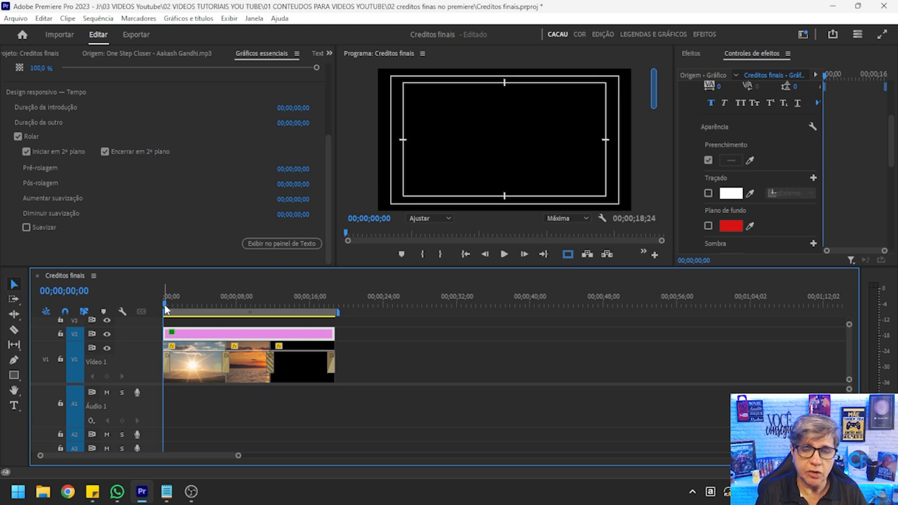
left_click(504, 256)
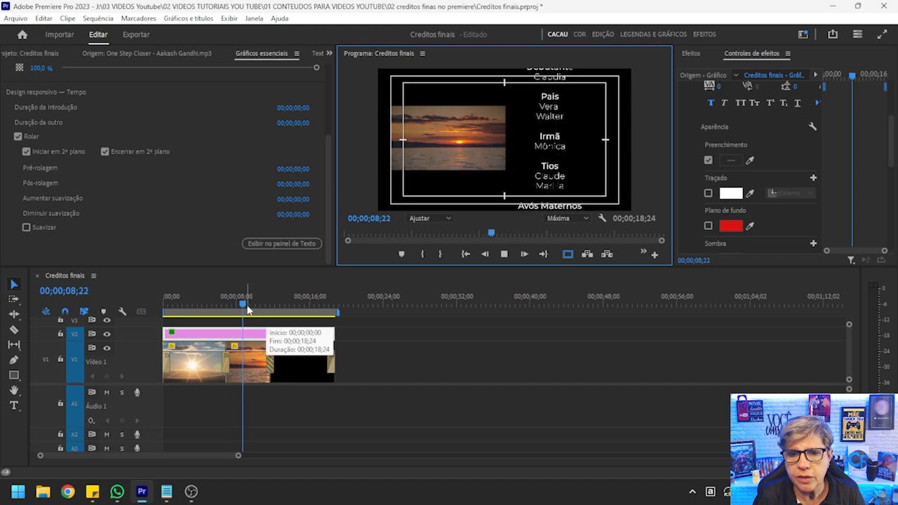
key("space")
Try a slower roll by extending the V2 credits graphic to about 00;00;28;25, and play it.
left_click_drag(335, 332, 426, 331)
left_click(503, 255)
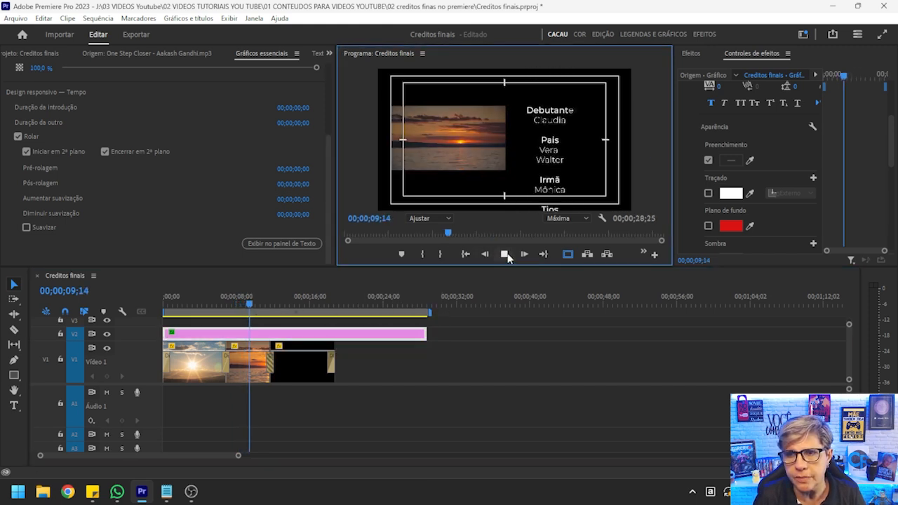
left_click(504, 255)
Shorten the V2 credits graphic to end at about 00;00;14;25 for a faster roll, and play it.
left_click(430, 331)
left_click_drag(430, 330, 298, 332)
left_click(505, 255)
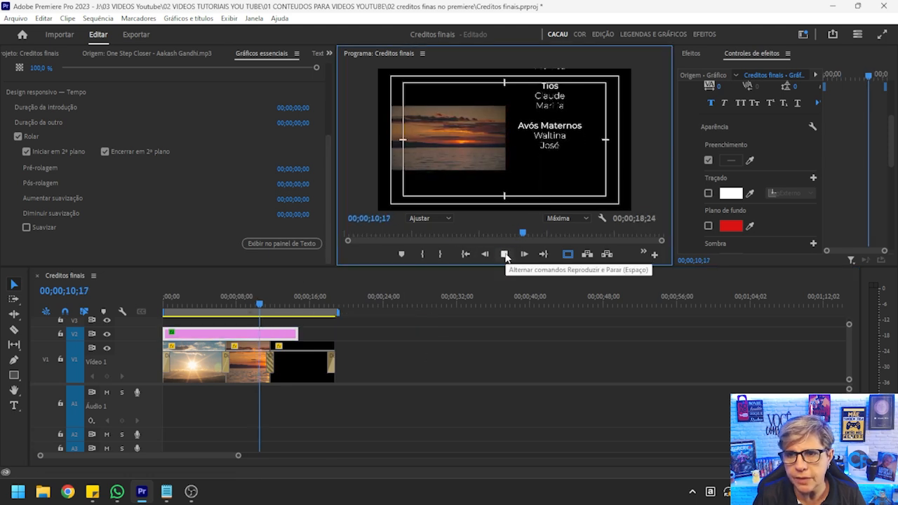
Trim the third V1 clip's end to 00;00;13;28 and add mountains-and-sunset.mp4 directly after it, trimmed to end at about 00;00;18;08.
left_click_drag(283, 296, 292, 296)
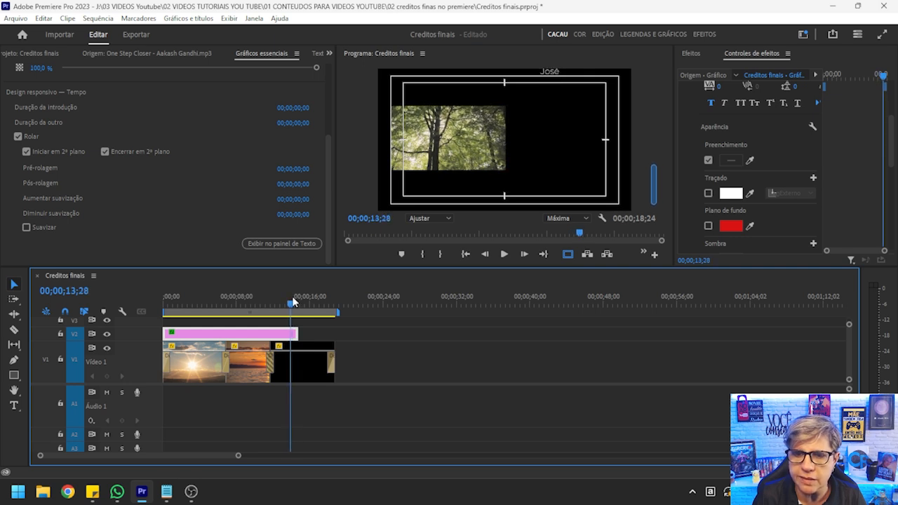
left_click_drag(335, 347, 290, 344)
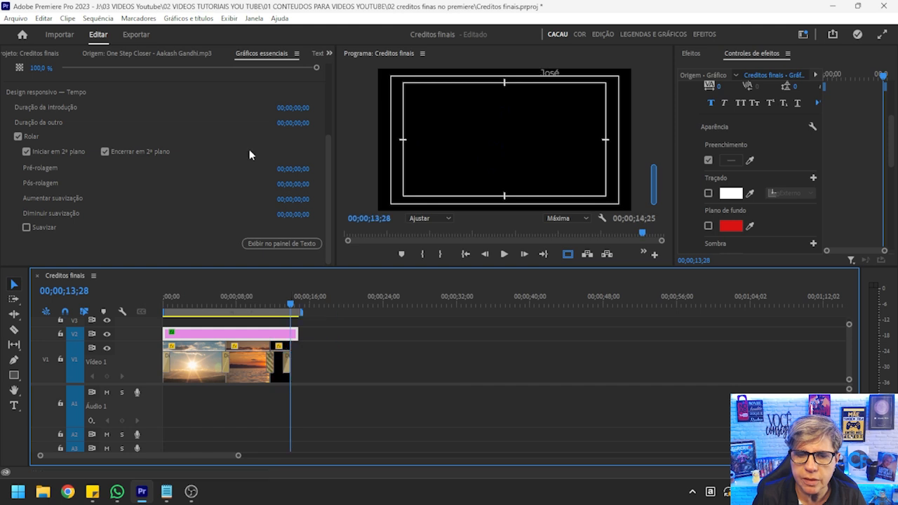
left_click(42, 52)
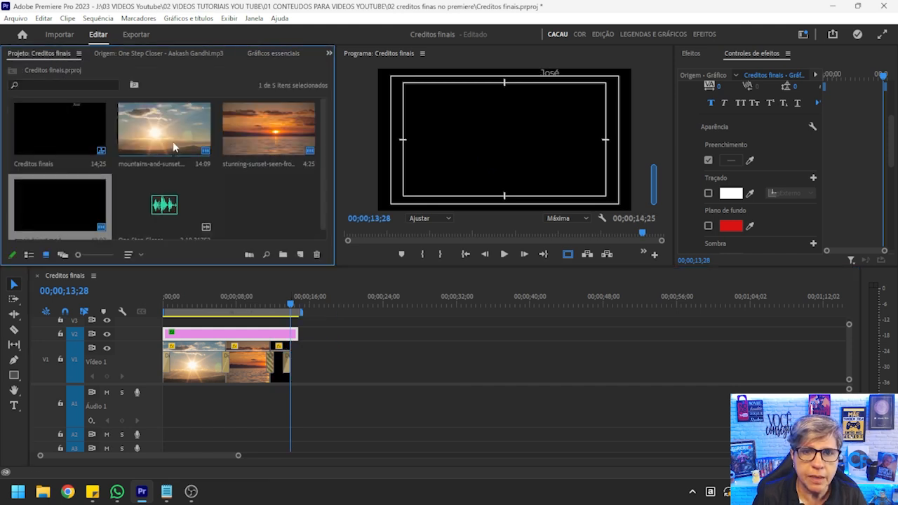
double_click(172, 171)
left_click_drag(262, 303, 291, 358)
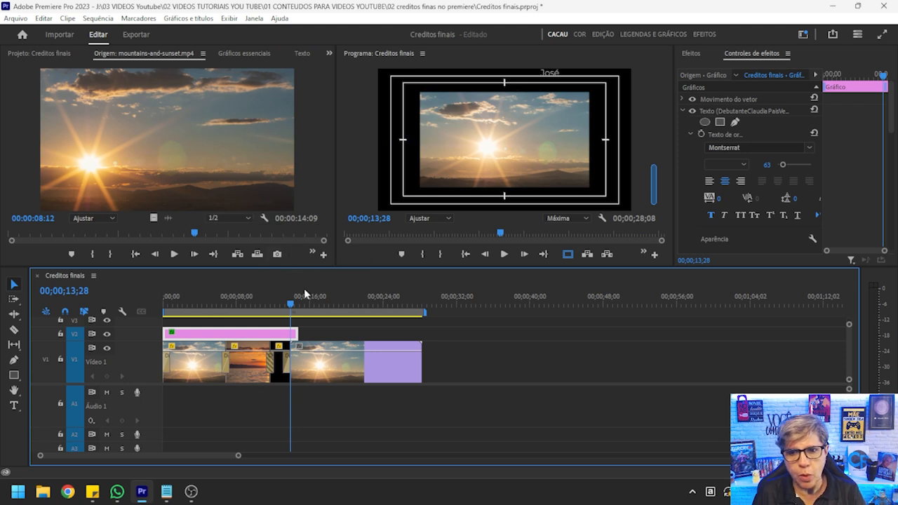
left_click_drag(420, 348, 330, 353)
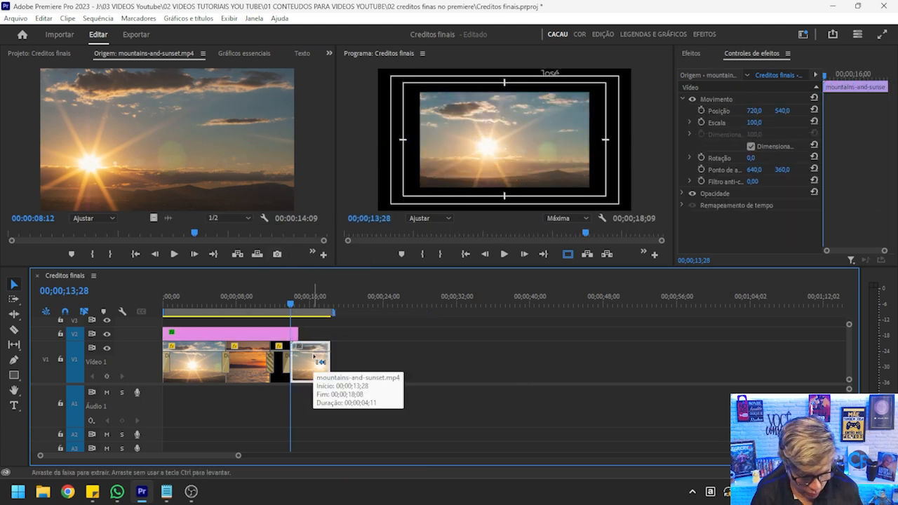
Paste the copied Movimento settings onto the new mountains-and-sunset.mp4 clip and scale it to the frame size.
key("Down")
left_click(297, 297)
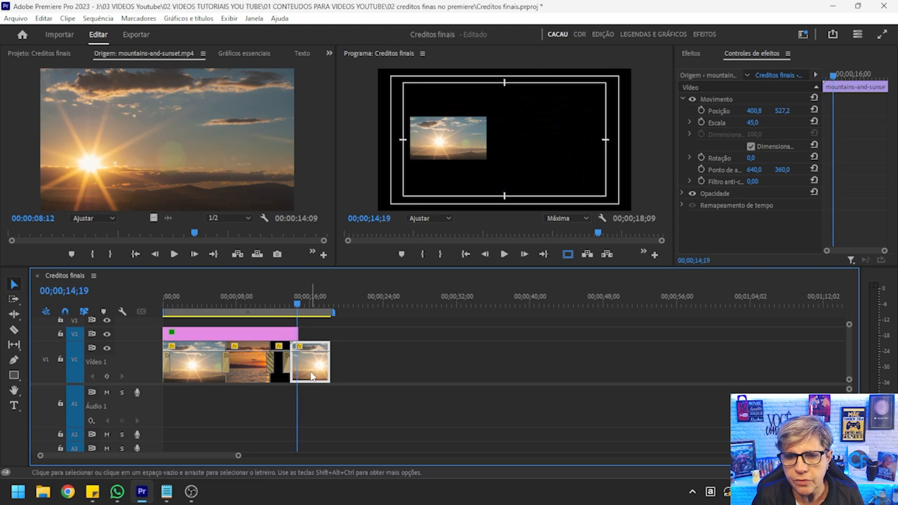
right_click(310, 361)
left_click(358, 466)
mouse_move(292, 295)
left_mouse_down()
mouse_move(287, 304)
mouse_move(307, 305)
mouse_move(283, 305)
mouse_move(295, 302)
left_mouse_up()
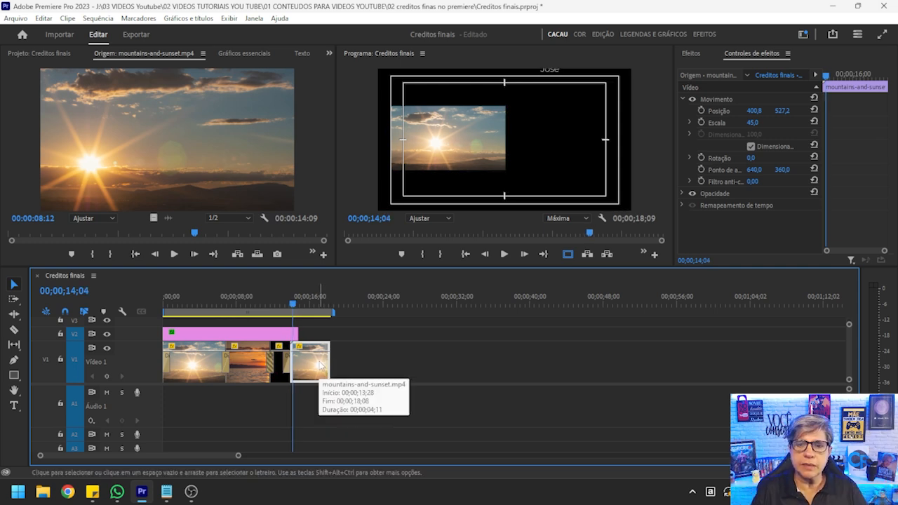
Start Posição and Escala keyframes at the beginning of the last V1 clip.
left_click(292, 304)
left_click_drag(291, 305, 289, 302)
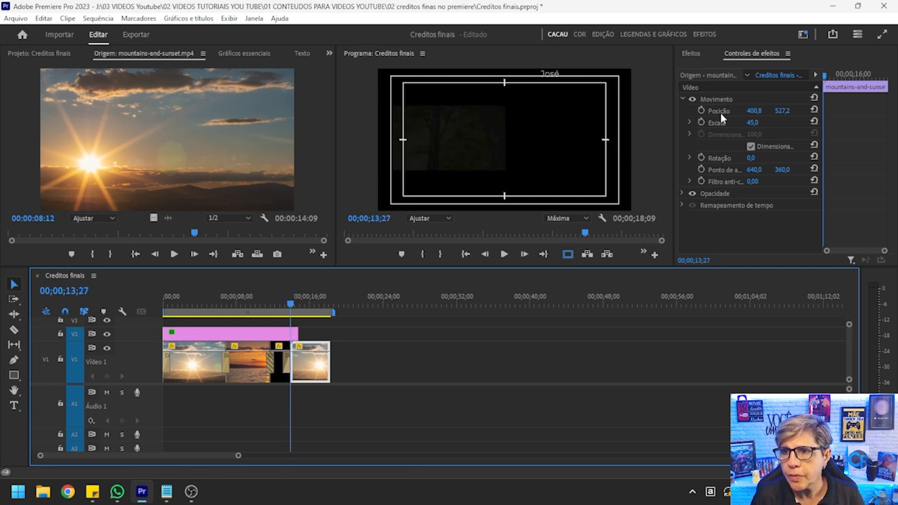
left_click(701, 110)
left_click(701, 122)
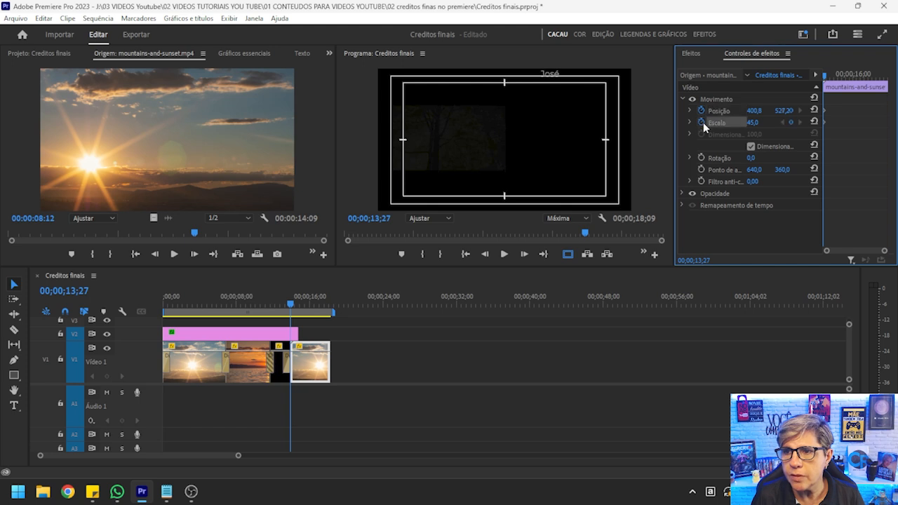
At 00;00;15;05, reset the last clip's Posição to 720,0 by 540,0 and Escala to 100 as new keyframes.
left_click(293, 302)
left_click_drag(293, 303, 304, 307)
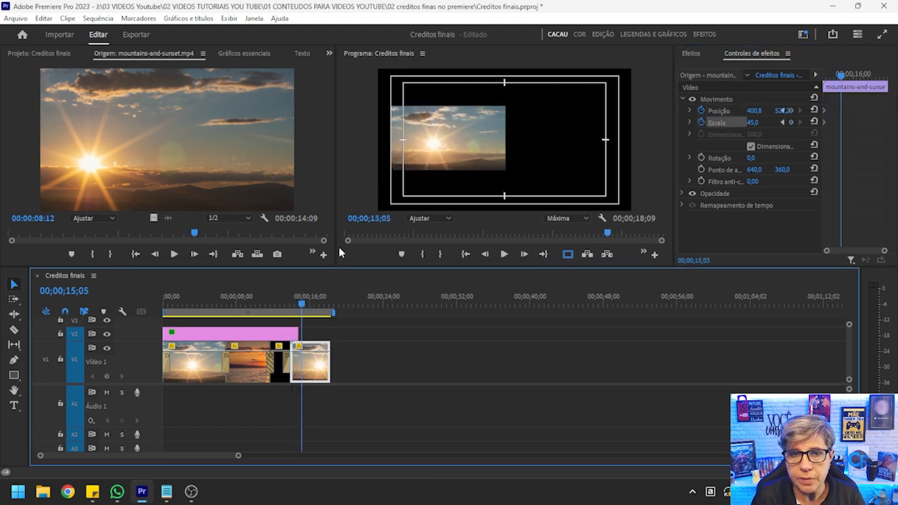
left_click(814, 110)
left_click(813, 121)
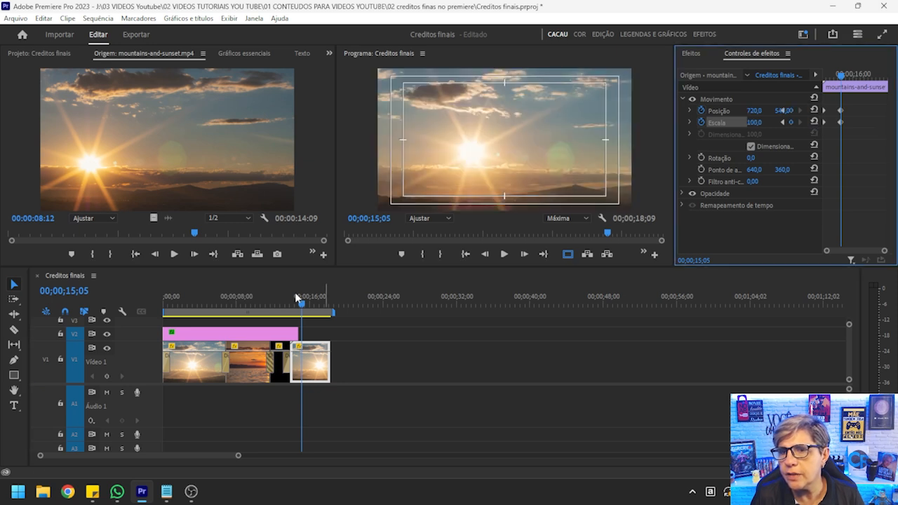
Play back the last V1 clip's growth from reduced size to full frame.
left_click_drag(295, 298, 285, 300)
left_click(504, 254)
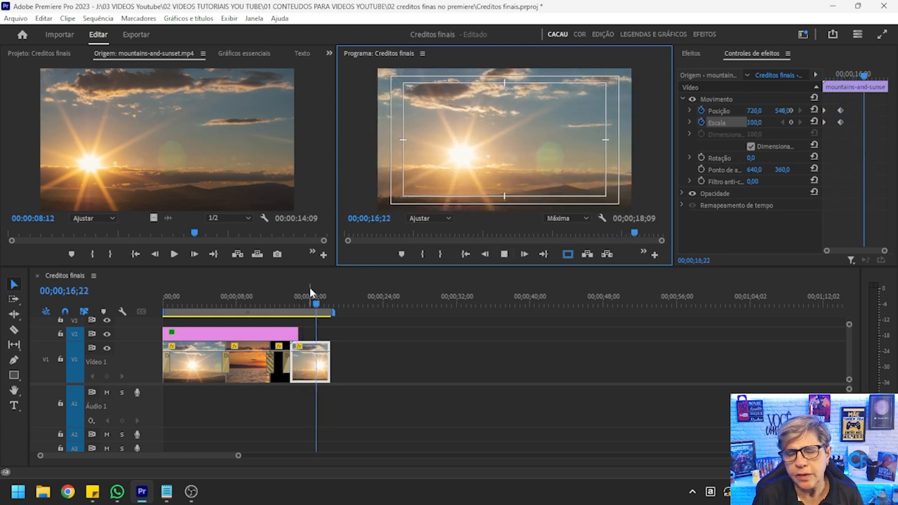
left_click(295, 298)
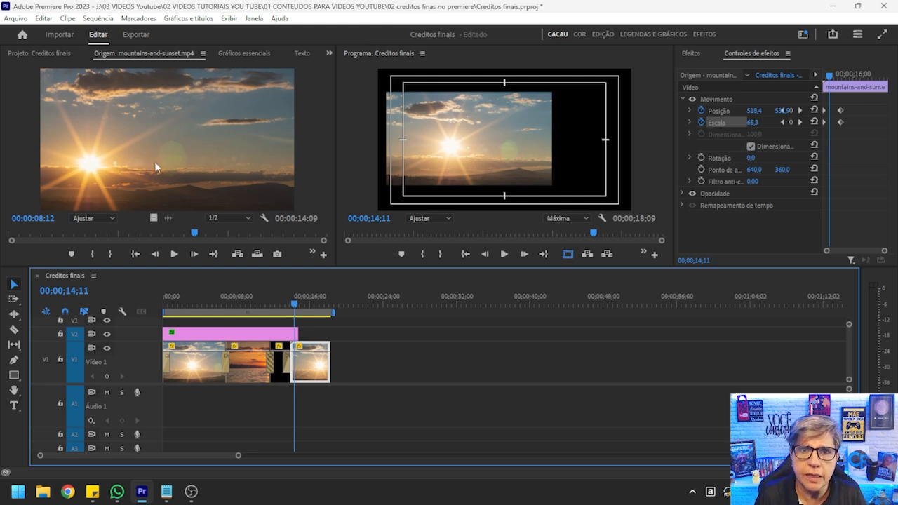
Place the One Step Closer music track on A1 at the sequence start and play back the opening with it.
left_click(50, 53)
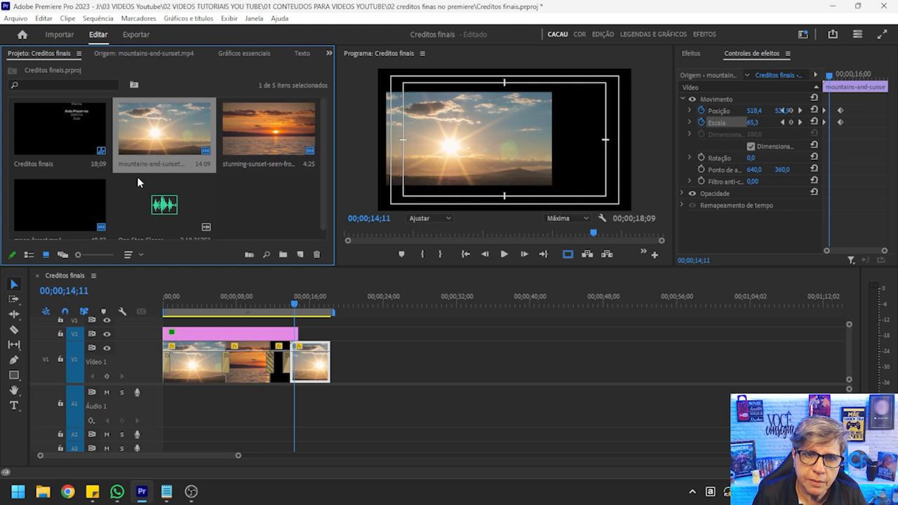
left_click(168, 214)
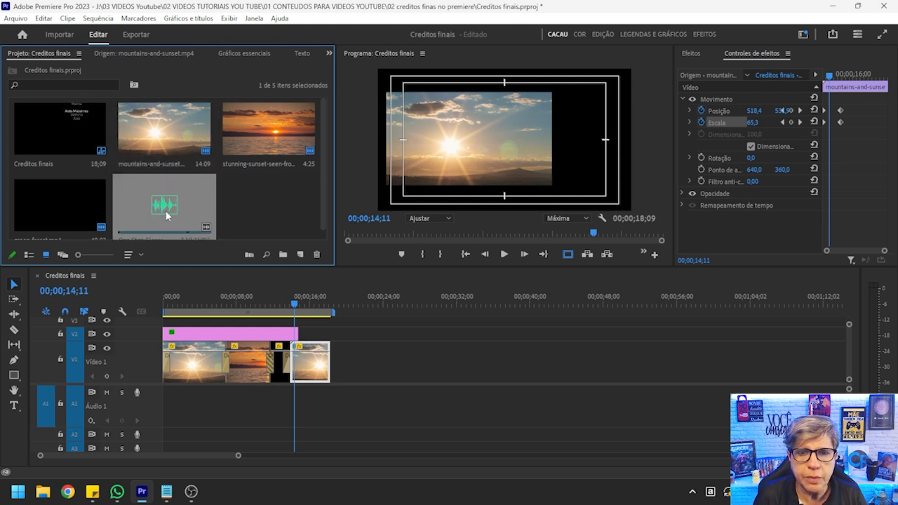
double_click(162, 209)
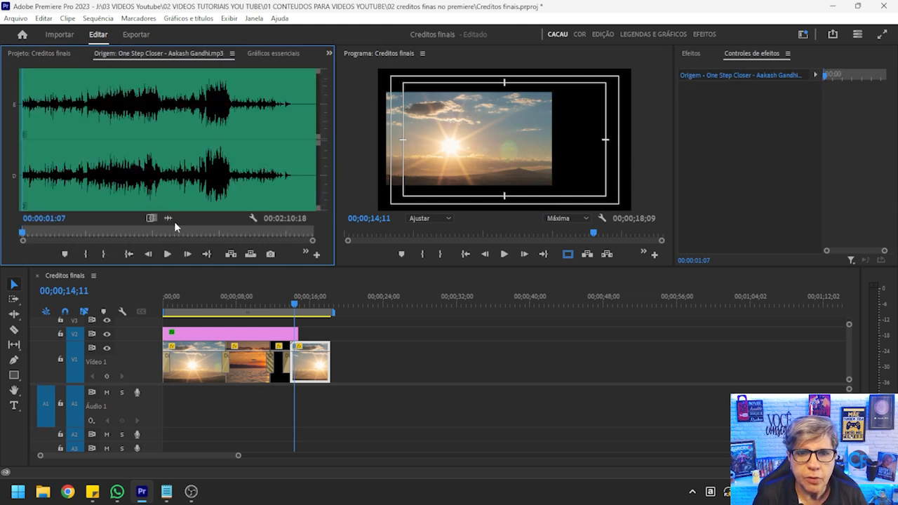
left_click_drag(169, 314, 161, 404)
left_click(165, 309)
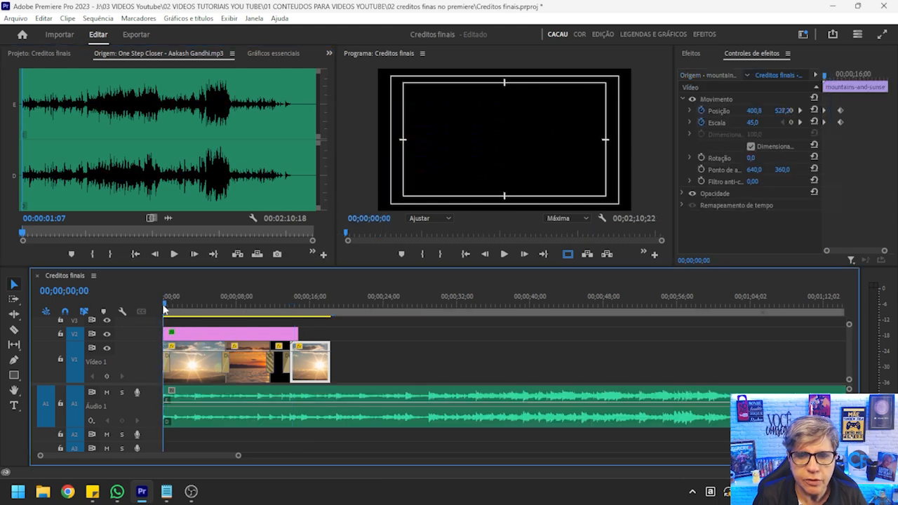
left_click(504, 255)
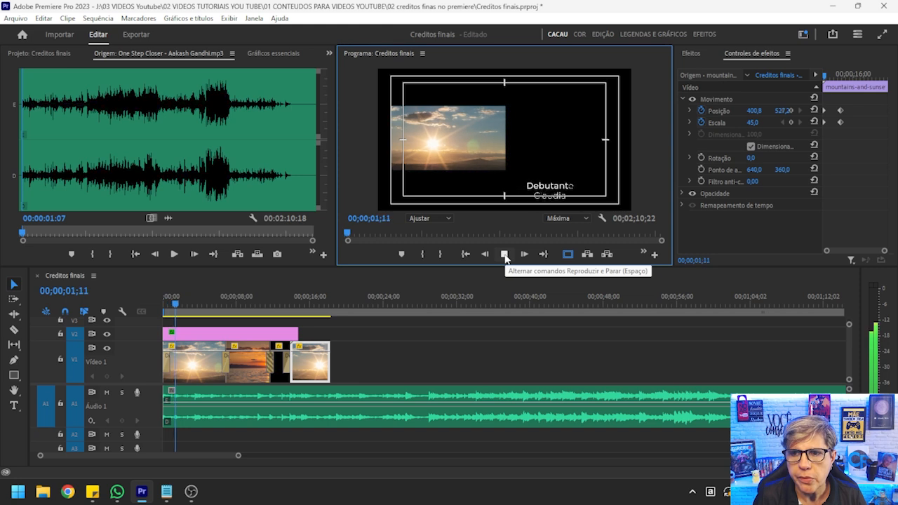
left_click(504, 255)
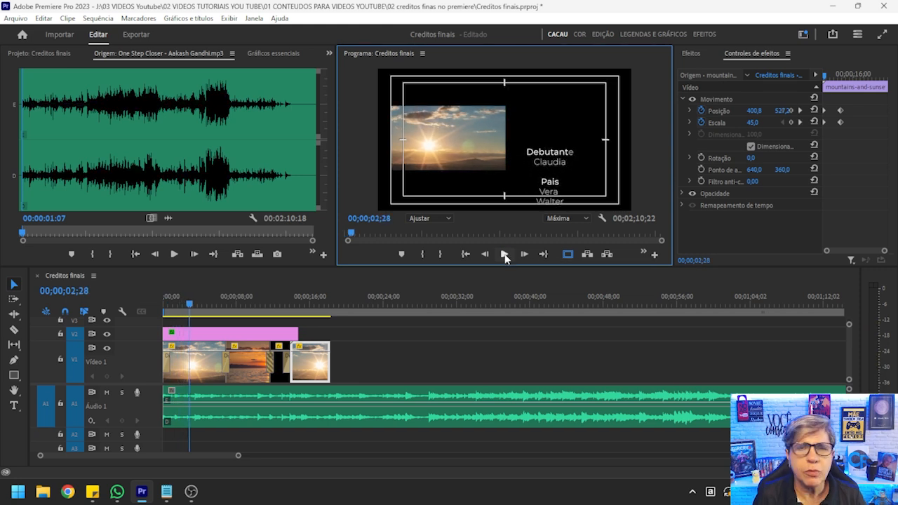
Split the A1 music clip at 00;00;24;14 and delete the part after the cut.
left_click(304, 295)
left_click_drag(303, 292, 388, 295)
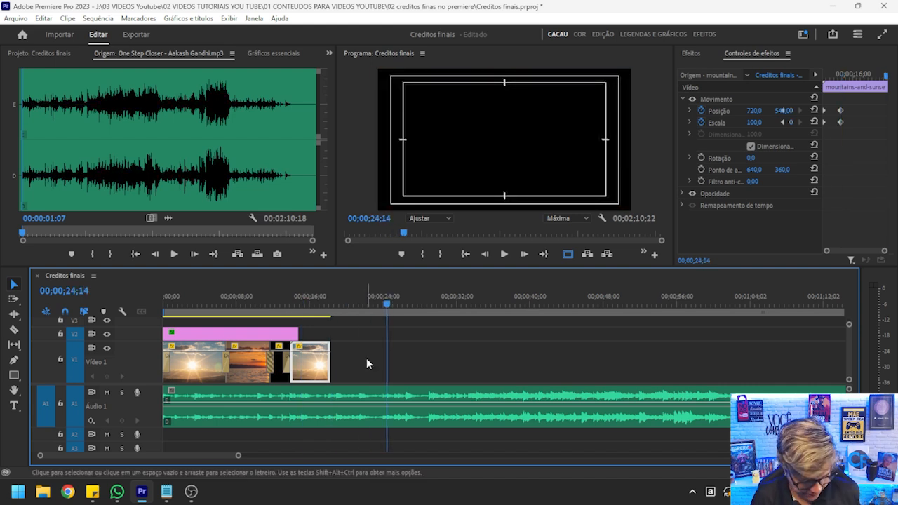
key("c")
left_click(390, 403)
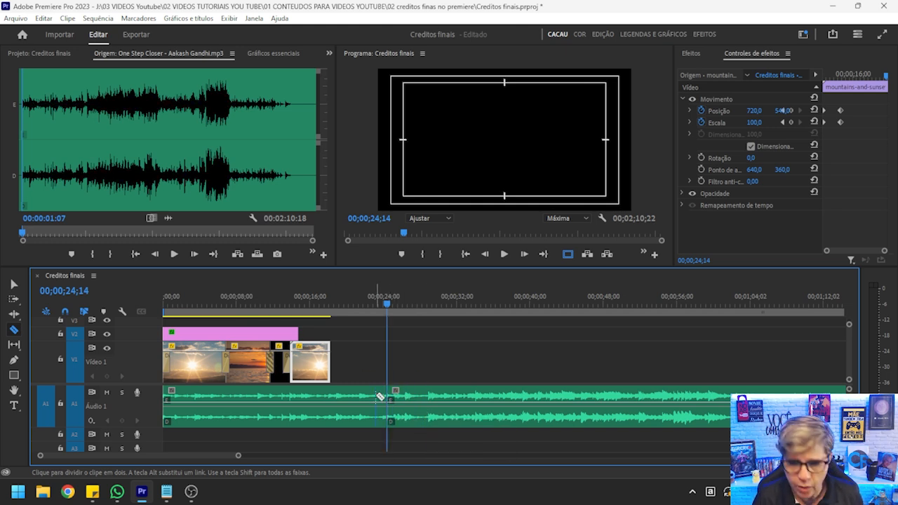
key("v")
left_click(399, 410)
key("Delete")
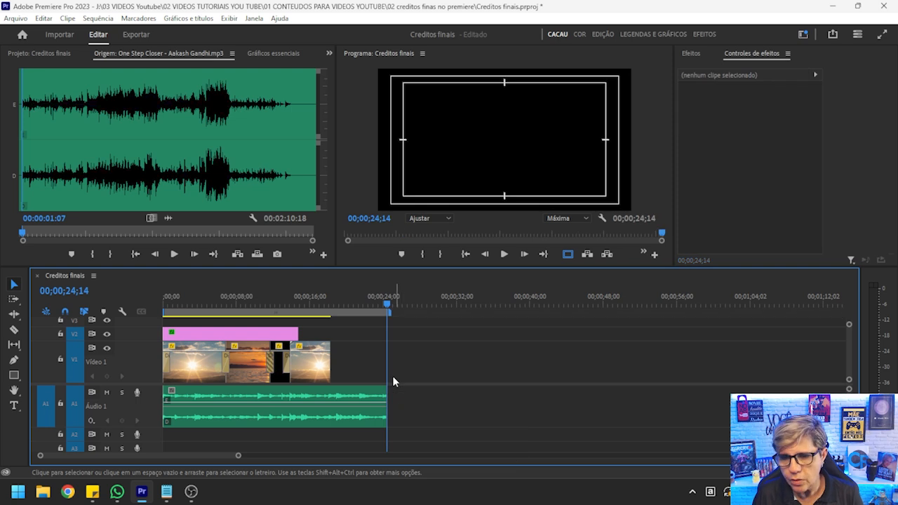
Fade out the A1 music with volume keyframes just after the last video clip ends and lowered at the music's end, and check it in playback.
mouse_move(388, 298)
left_mouse_down()
mouse_move(328, 292)
mouse_move(388, 291)
left_mouse_up()
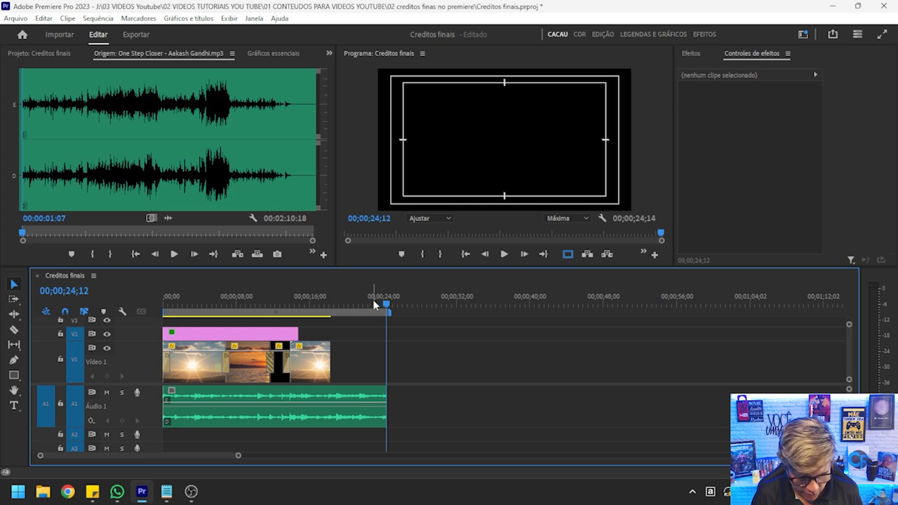
left_click(14, 359)
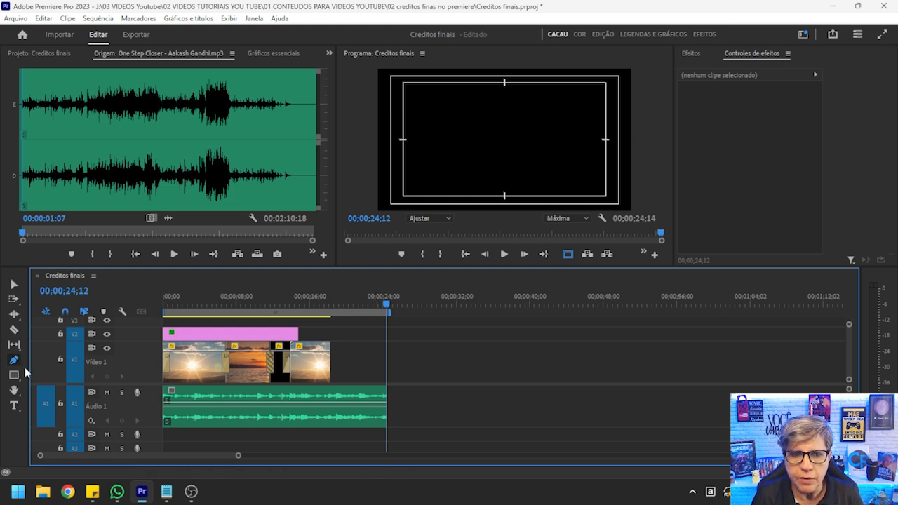
left_click(334, 403)
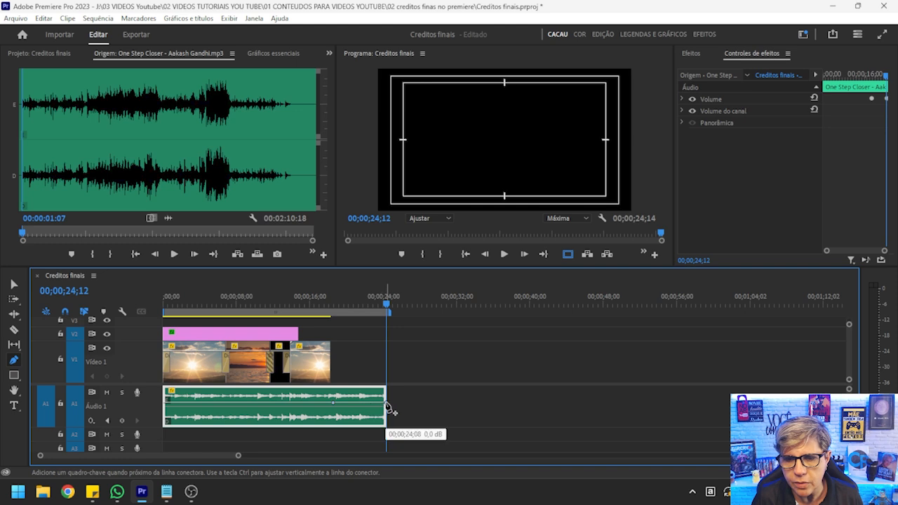
left_click_drag(385, 405, 379, 422)
left_click(326, 290)
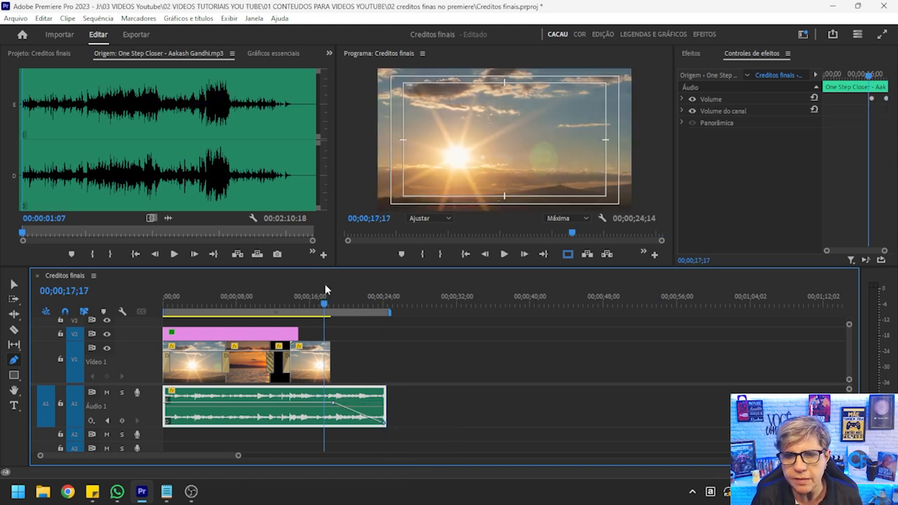
key("space")
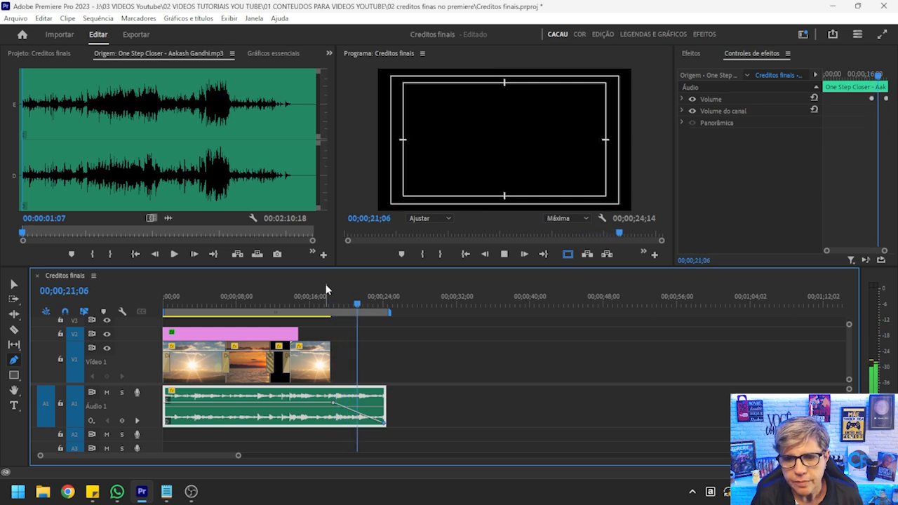
key("space")
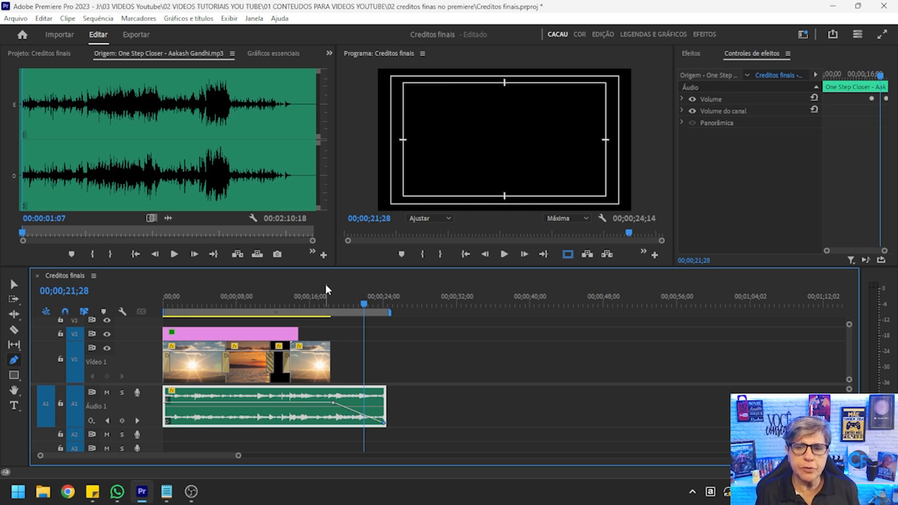
Apply the Para preto transition to the end of the last V1 clip and preview the fade.
left_click(327, 304)
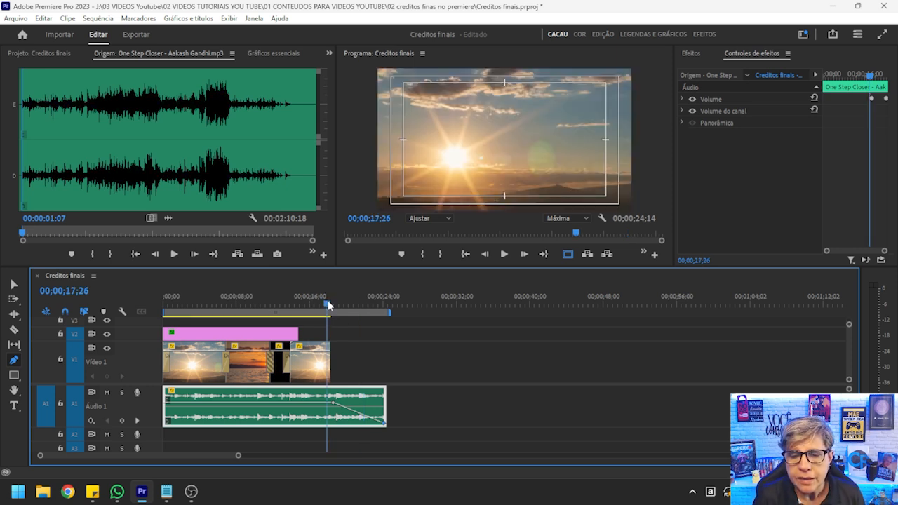
left_click_drag(328, 303, 321, 305)
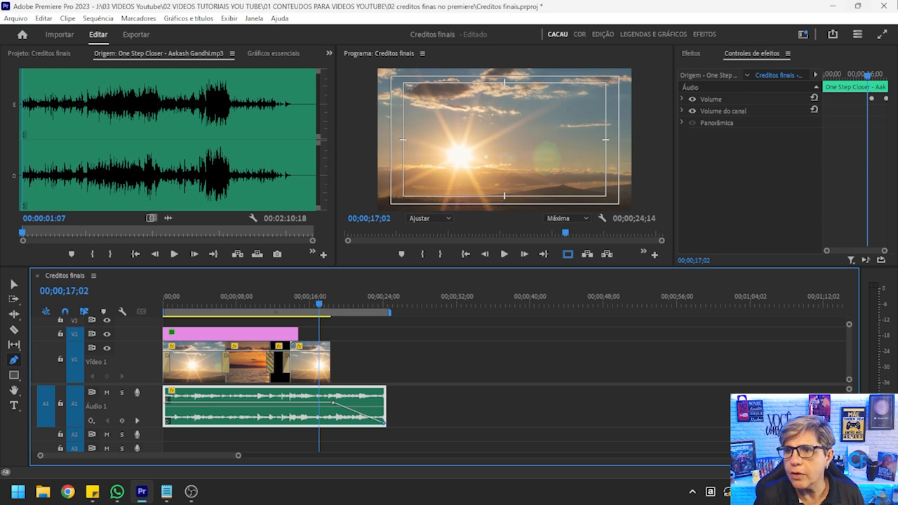
left_click(691, 54)
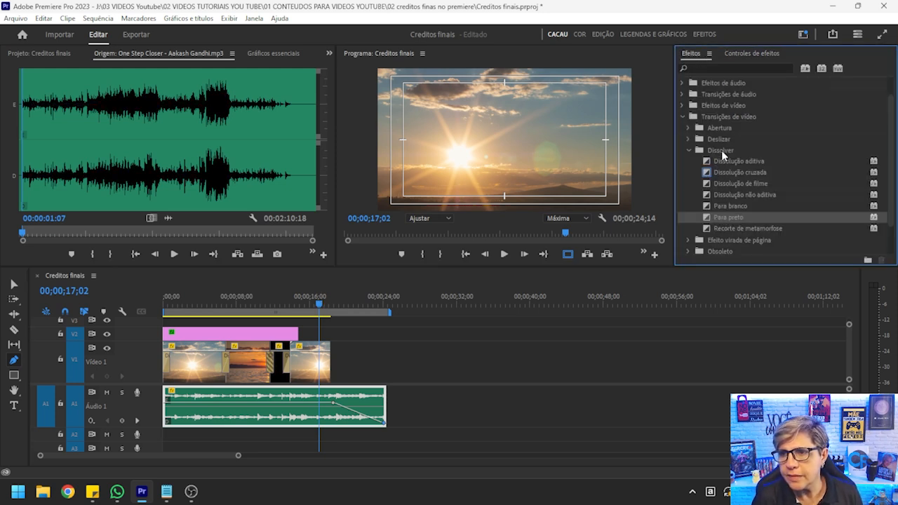
left_click_drag(729, 217, 393, 338)
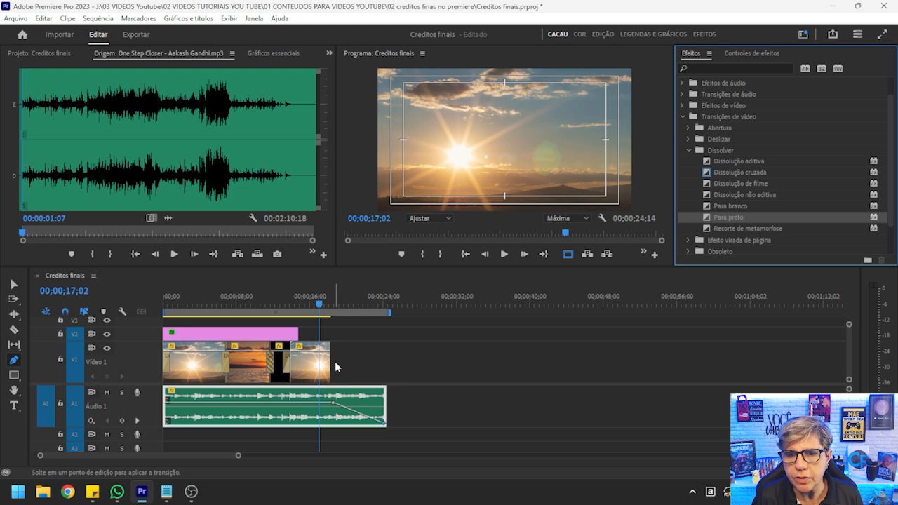
left_click_drag(334, 372, 334, 372)
left_click_drag(321, 304, 327, 305)
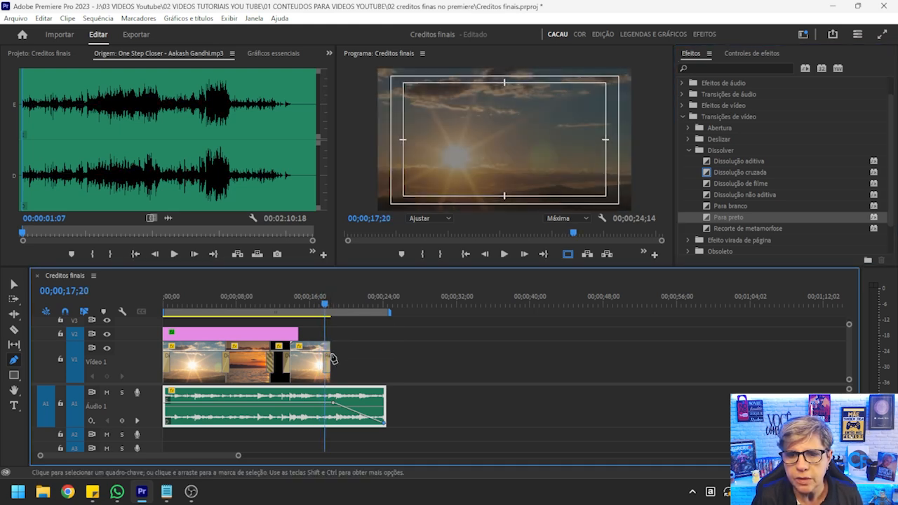
Lengthen the Para preto transition on the last clip to a duration of 00;00;02;06.
left_click(13, 283)
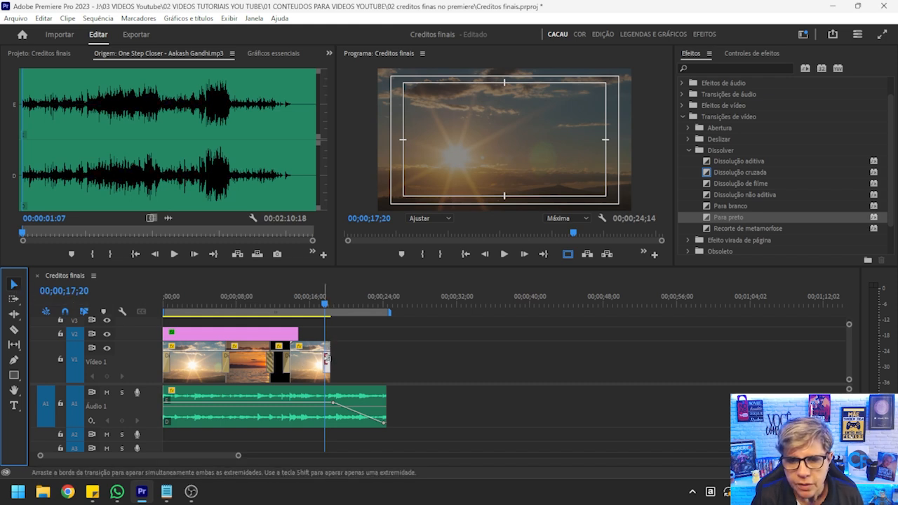
left_click_drag(327, 360, 321, 361)
left_click(315, 303)
left_click(504, 254)
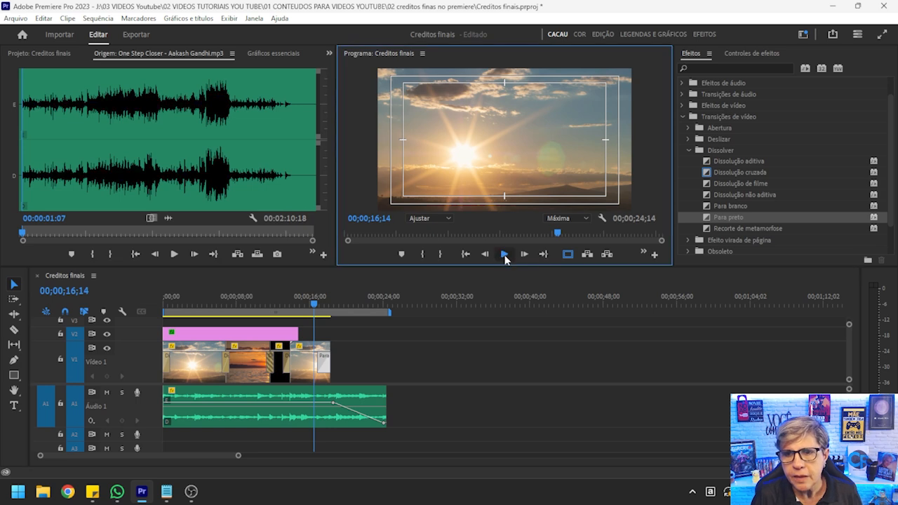
left_click(504, 254)
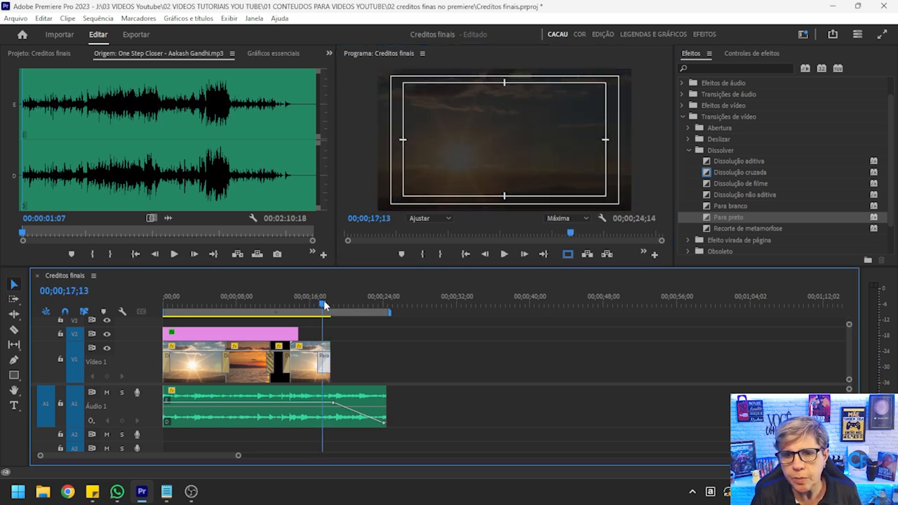
left_click(748, 53)
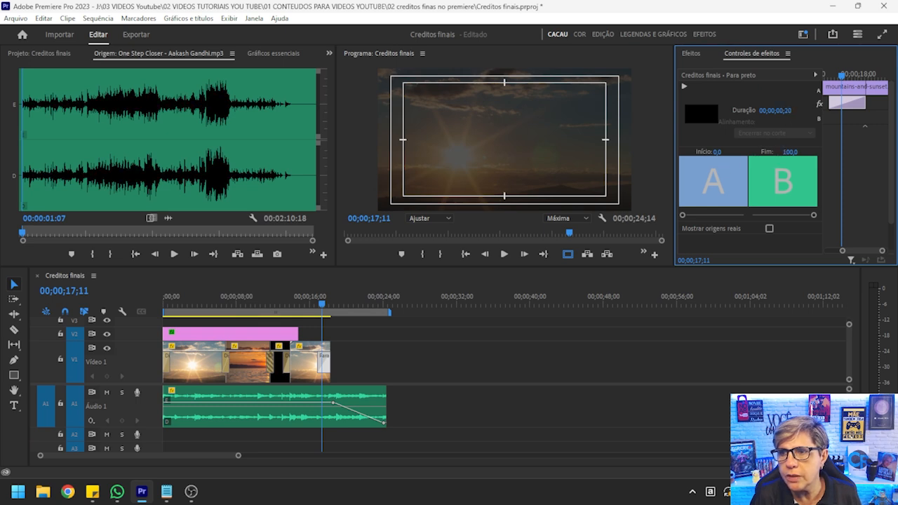
left_click_drag(777, 111, 785, 113)
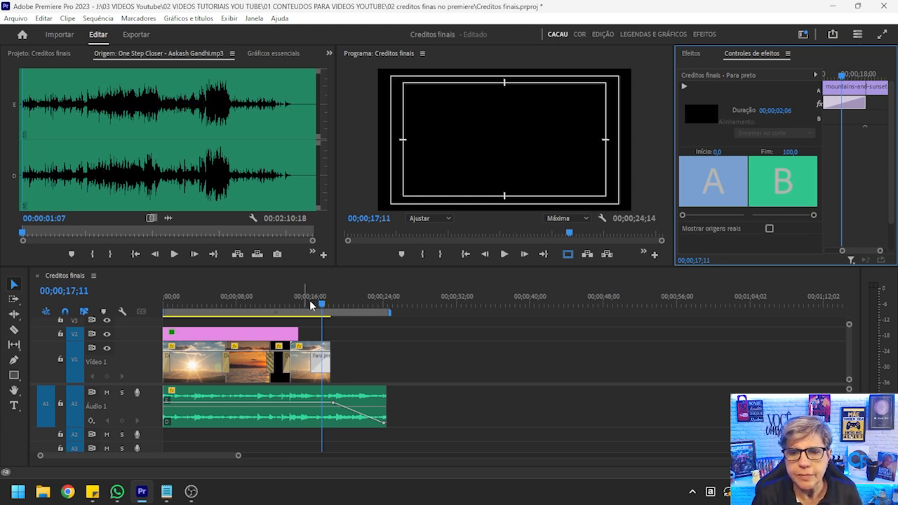
Move the credits graphic on V2 so that it starts at the music's end, at about 00;00;24;14.
left_click(248, 300)
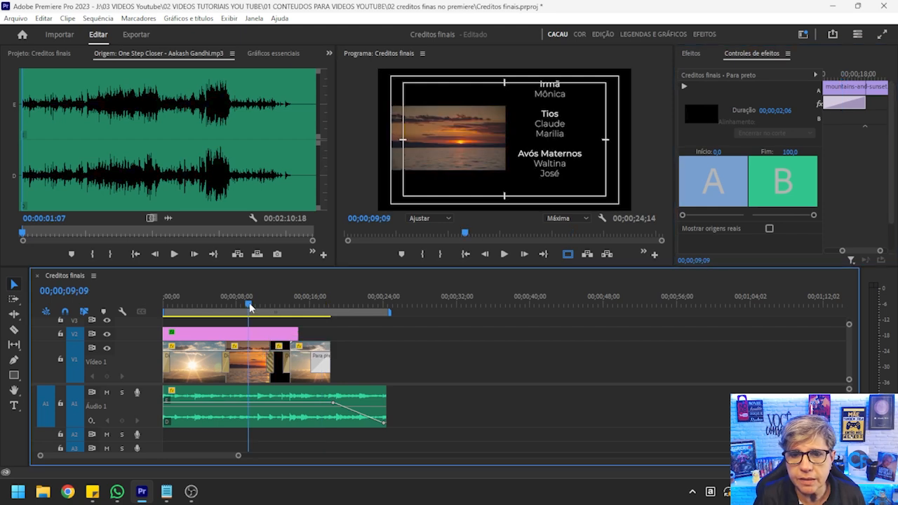
left_click_drag(237, 325, 423, 337)
left_click(191, 336)
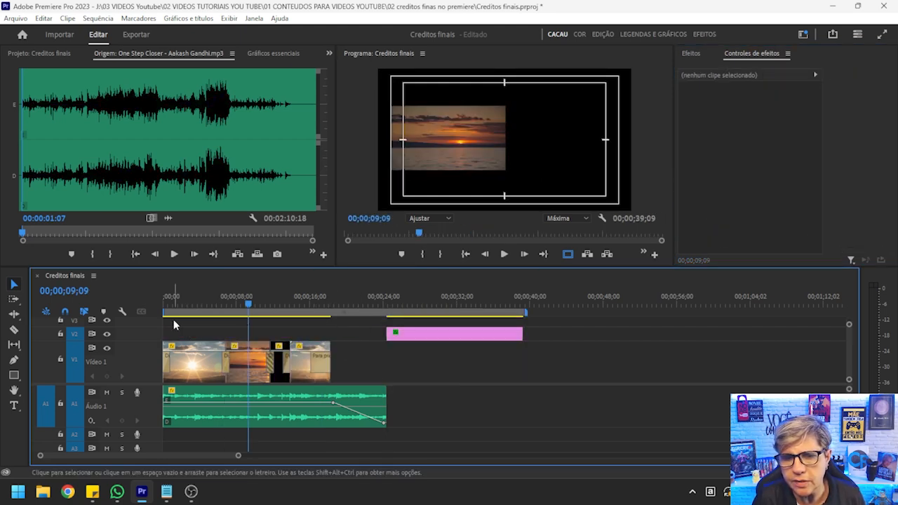
Set the credits graphic's Movimento do vetor Posição to about 1028,3 by 540,0 and Escala to 101, and play back the centred credits.
left_click_drag(393, 301, 417, 303)
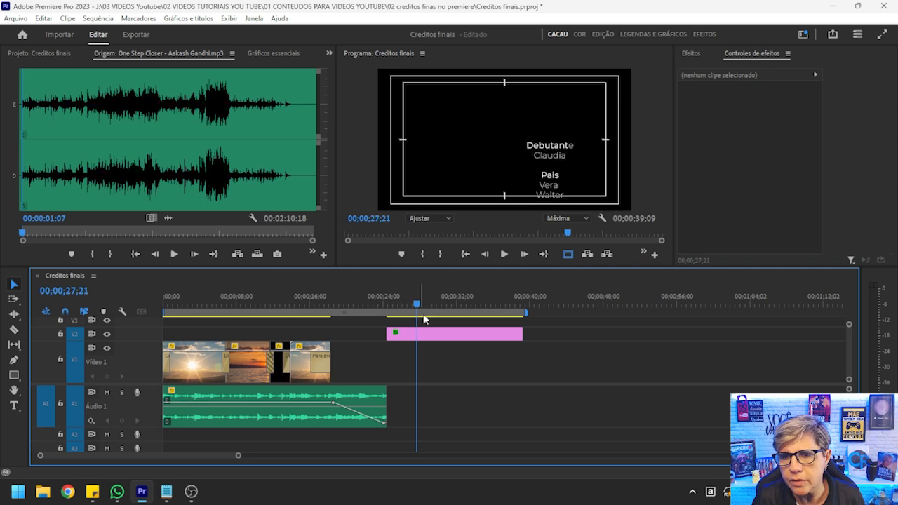
left_click(456, 334)
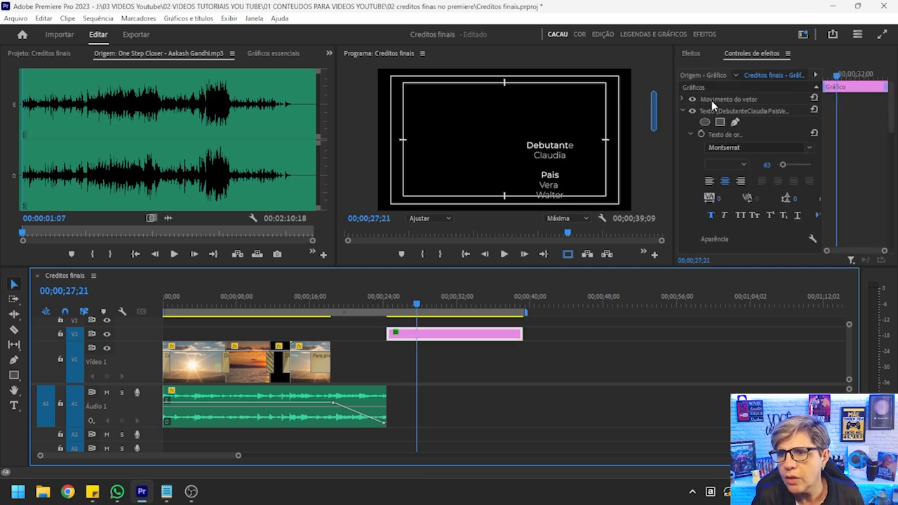
left_click(713, 99)
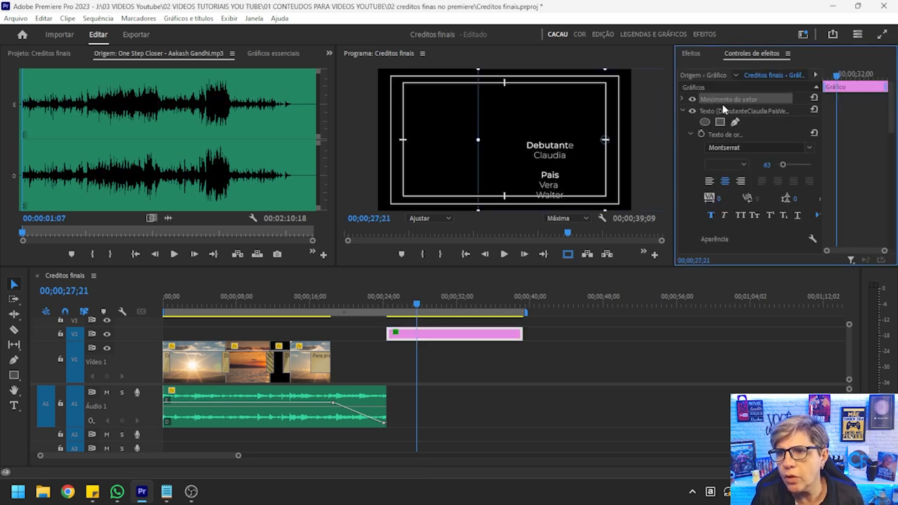
left_click(684, 99)
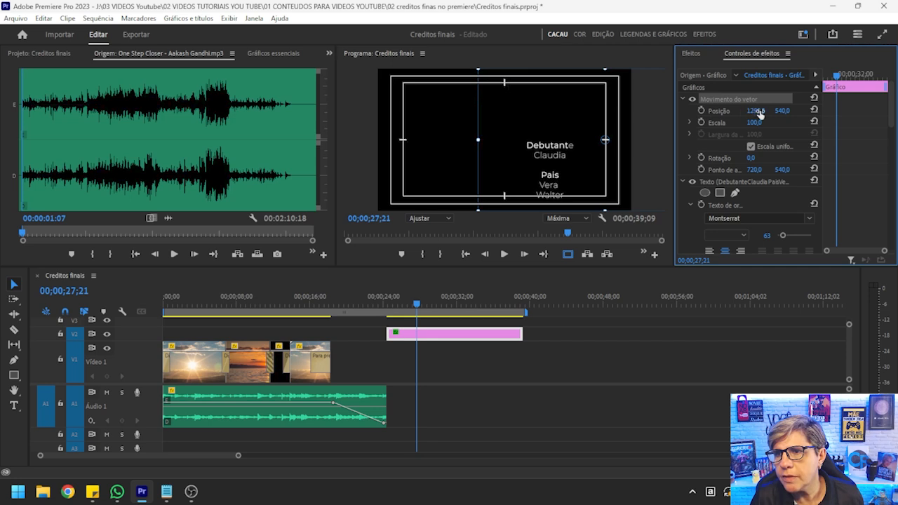
left_click_drag(758, 113, 560, 113)
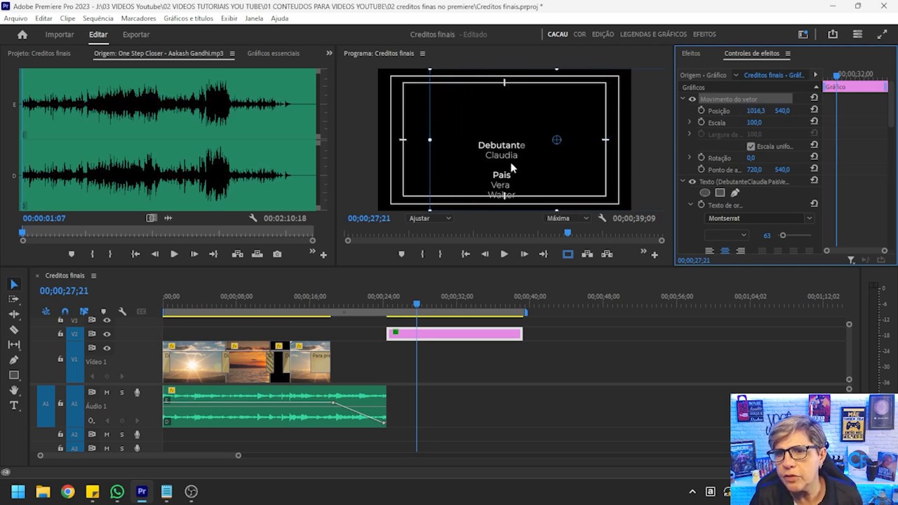
mouse_move(755, 122)
left_mouse_down()
mouse_move(764, 110)
mouse_move(751, 123)
mouse_move(761, 123)
left_mouse_up()
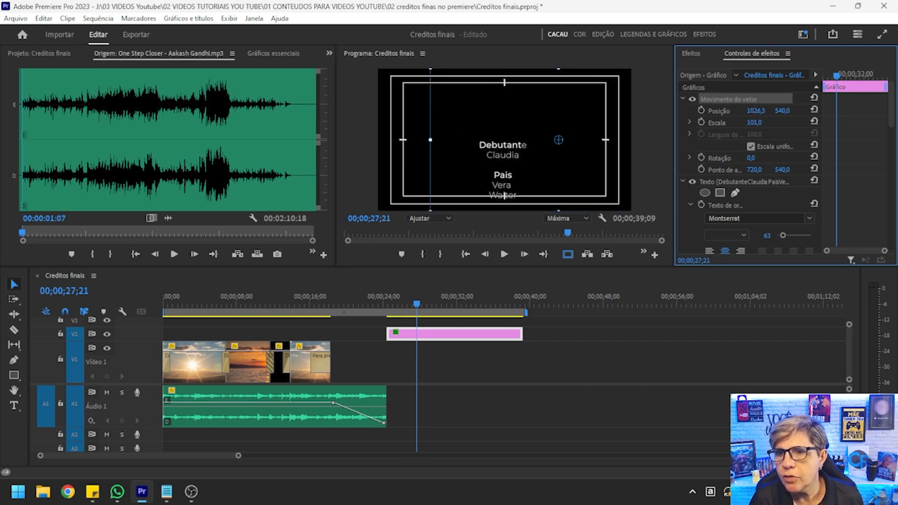
key("space")
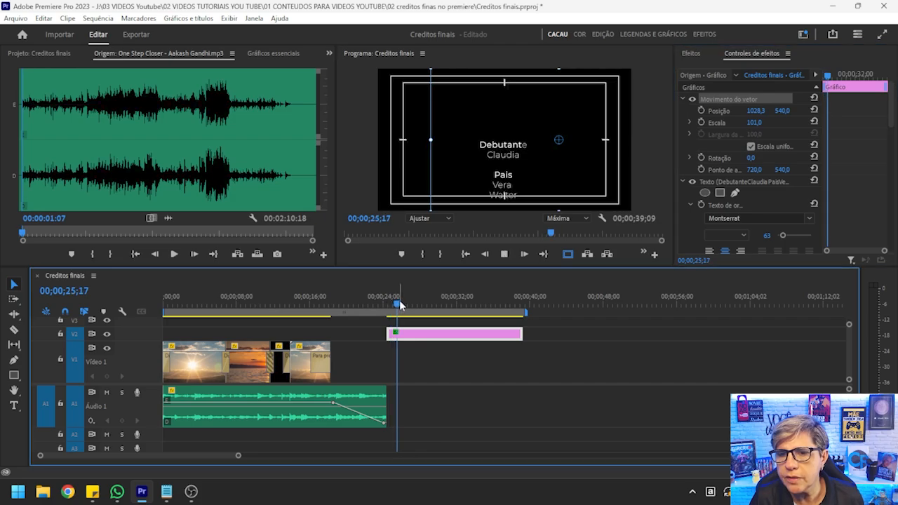